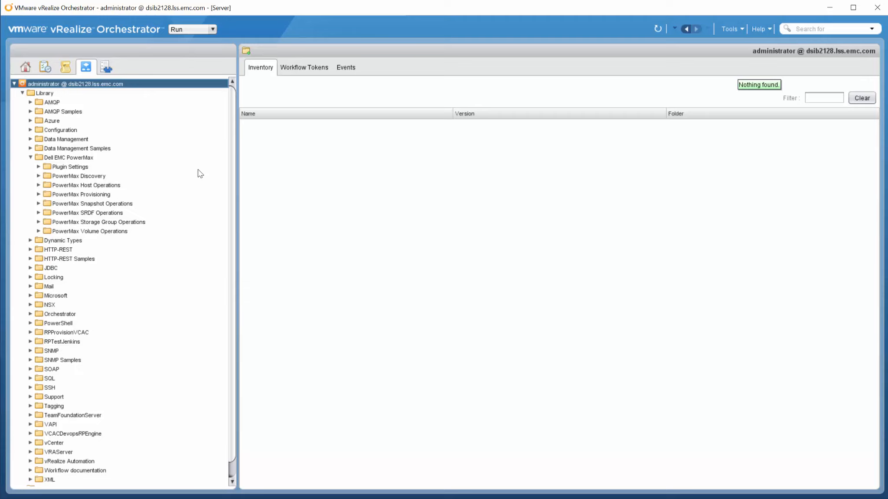
Expand the PowerMax, Host and VMware Provisioning folders and select Create VMFS Datastore for ESXi Cluster [Deprecated].
click(39, 194)
click(47, 203)
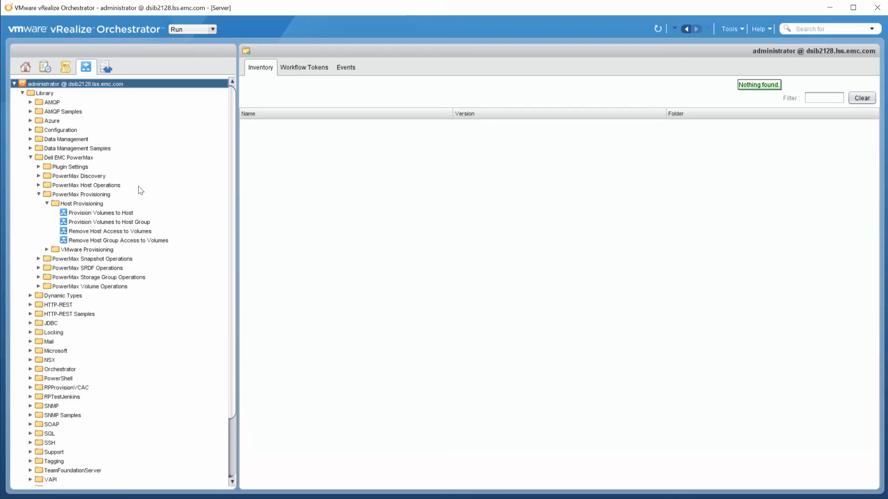
click(47, 249)
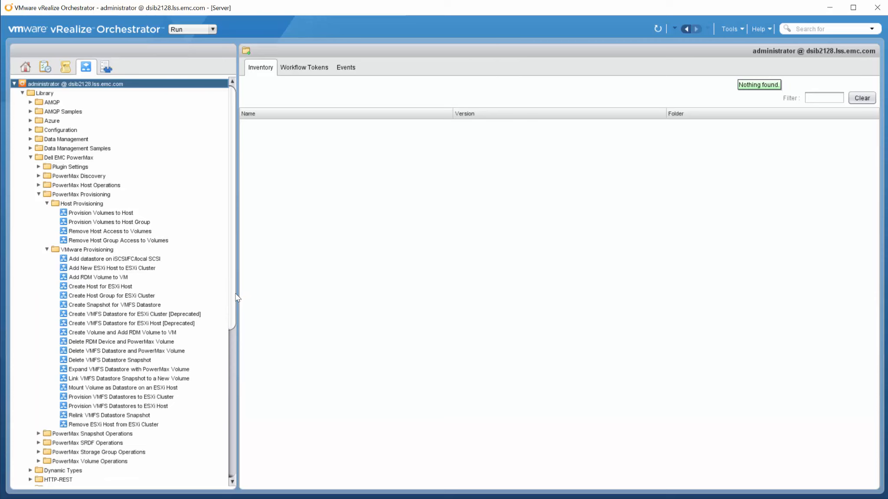
scroll(221, 312, down, 1)
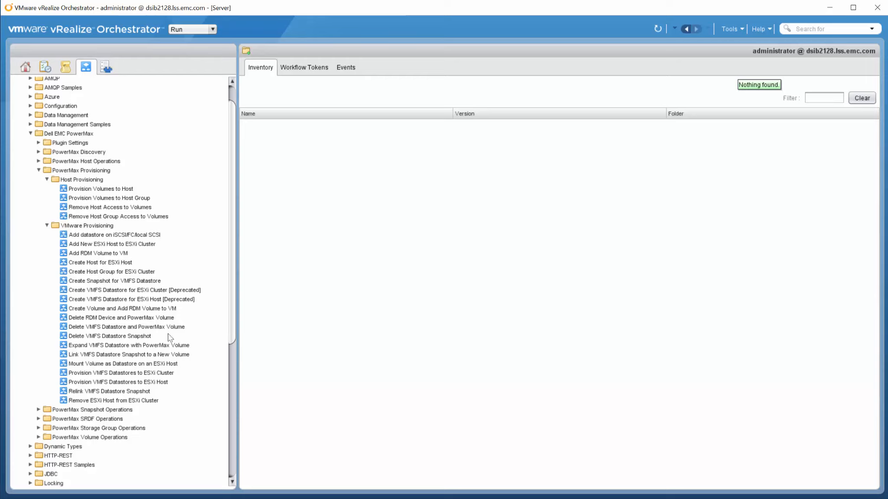
click(149, 299)
click(123, 289)
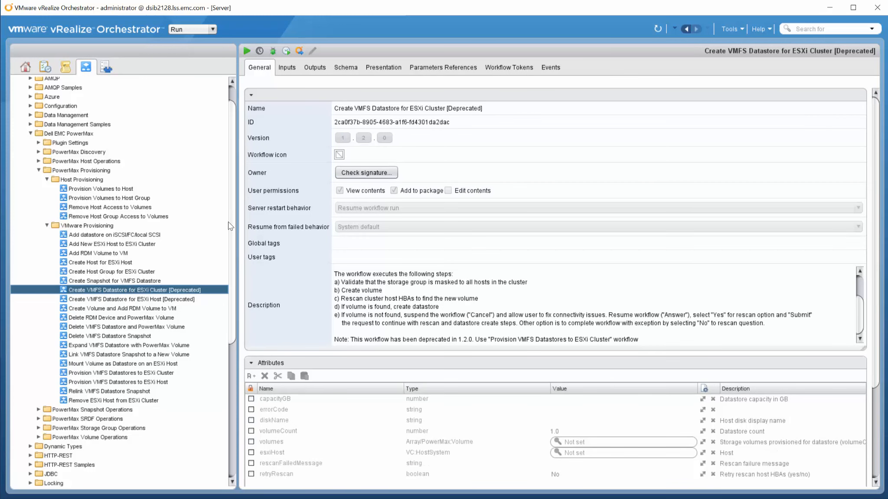
Run the ESXi Cluster datastore workflow and move to its Storage Information inputs.
click(246, 52)
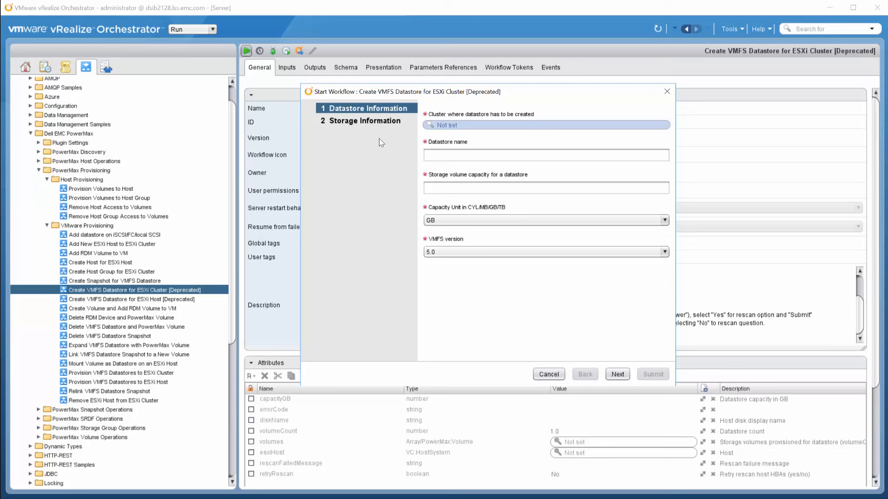
click(372, 122)
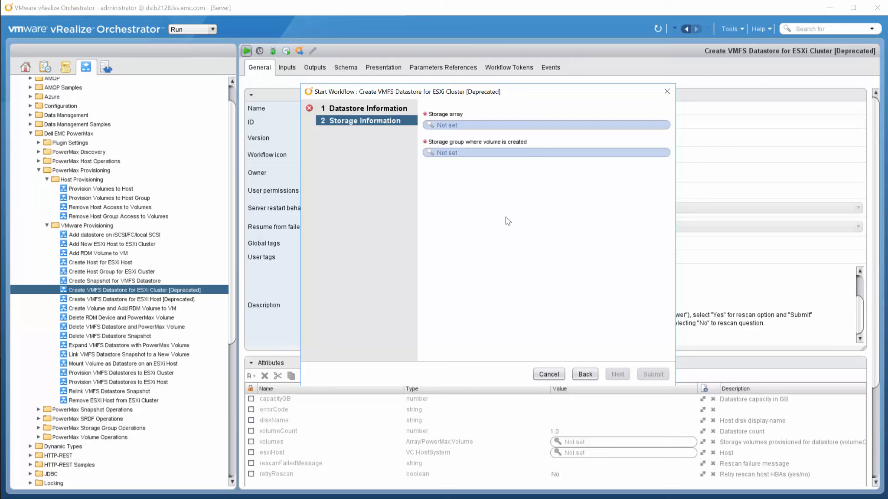
Cancel the Start Workflow dialog after reviewing the storage information inputs.
click(550, 373)
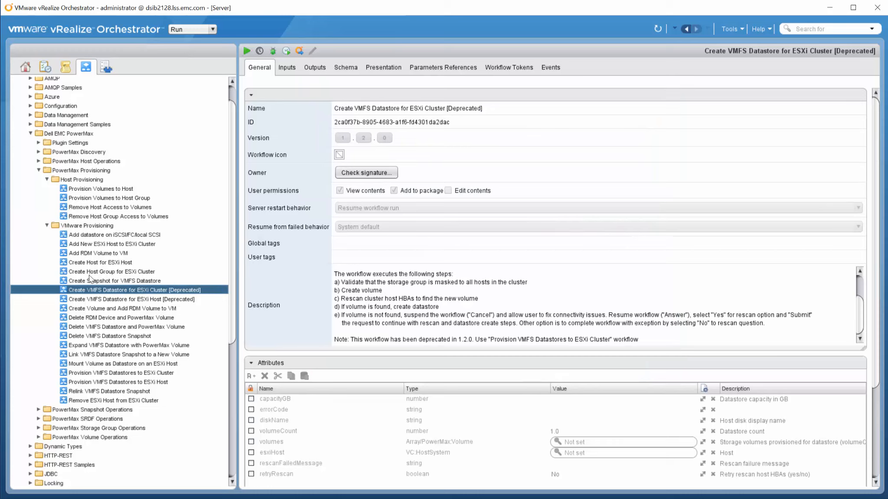
Collapse VMware Provisioning and run the Provision Volumes to Host Group workflow.
click(46, 225)
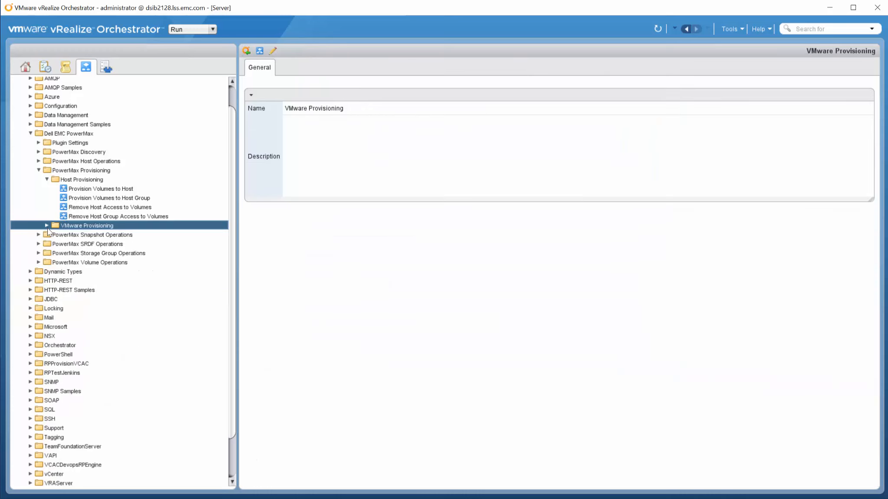
click(91, 197)
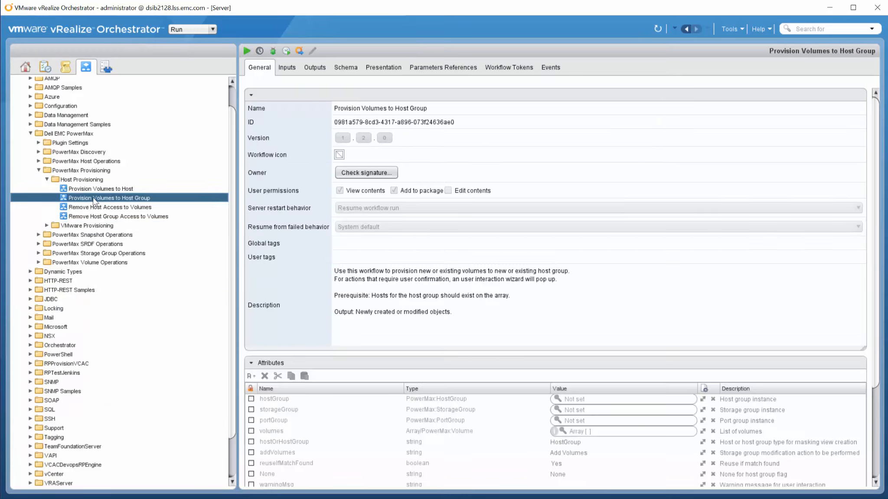
click(246, 50)
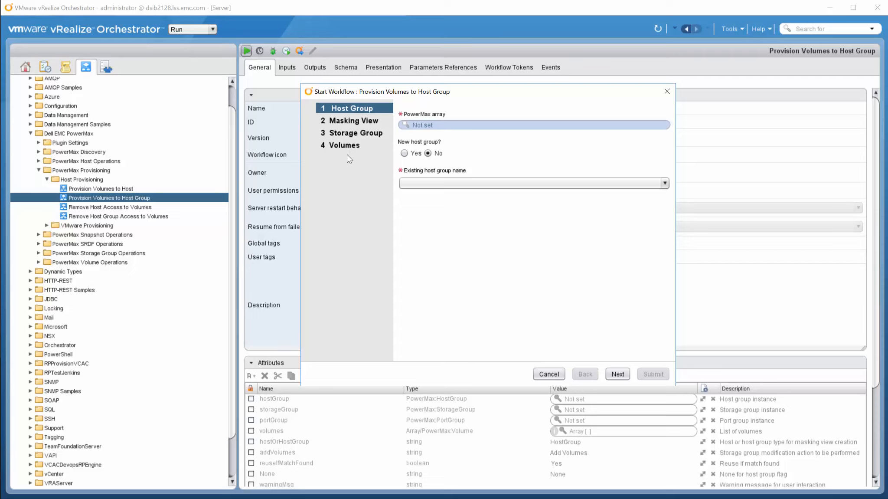
click(424, 123)
click(492, 147)
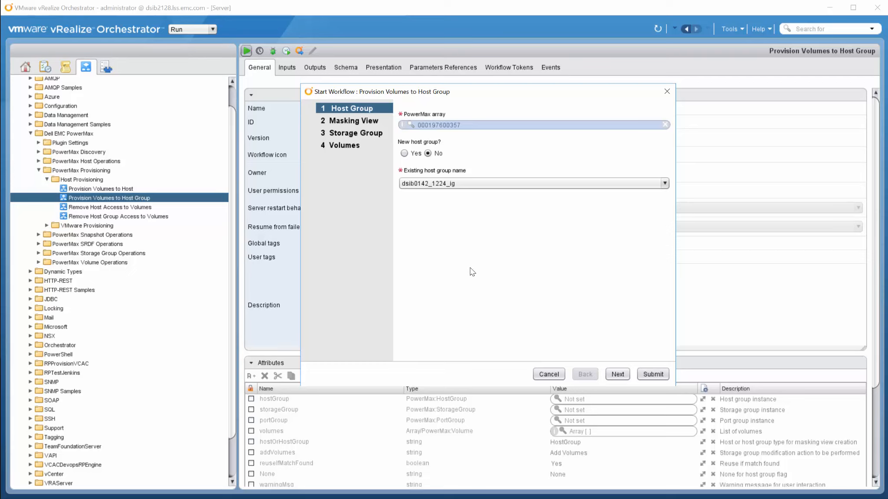
click(664, 183)
scroll(665, 212, down, 1)
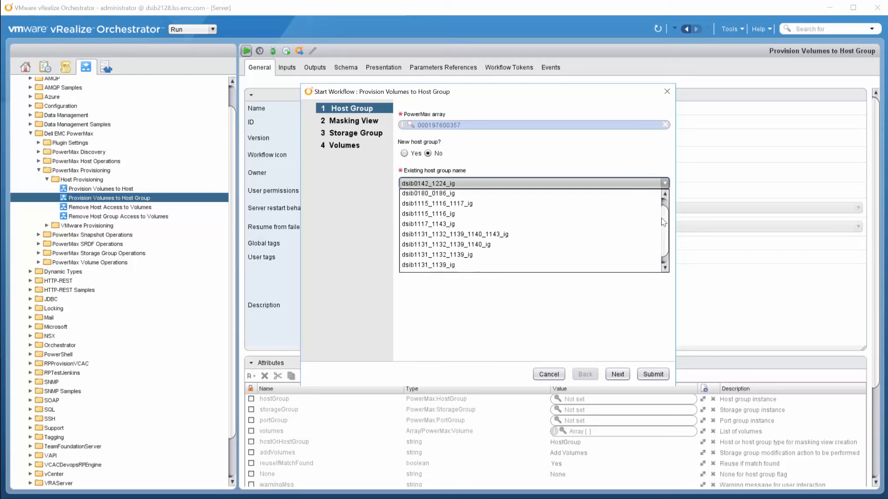
drag(654, 203, 636, 177)
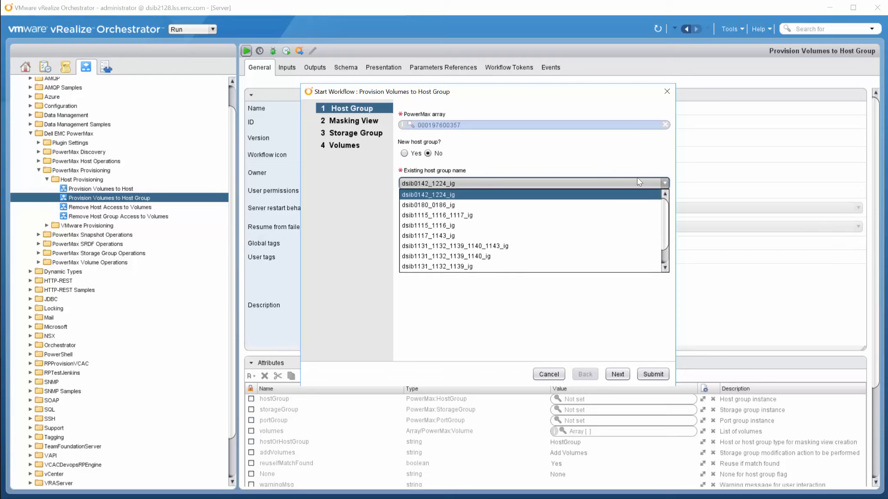
click(623, 153)
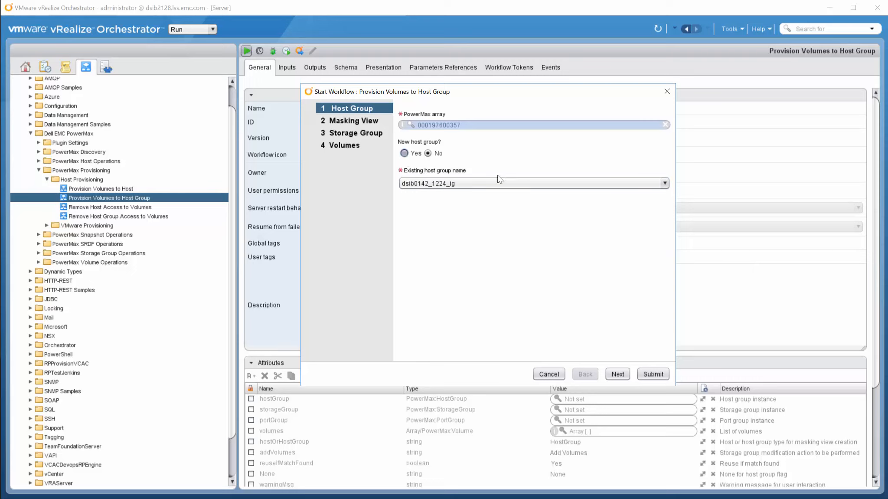
click(516, 202)
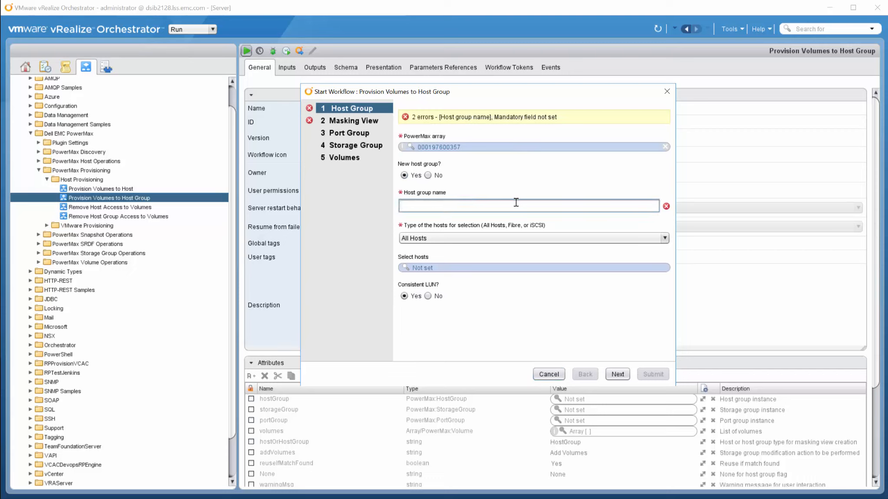
Define Fibre host group 'test' with host dsib0142_ig, then revert to an existing host group.
text(test)
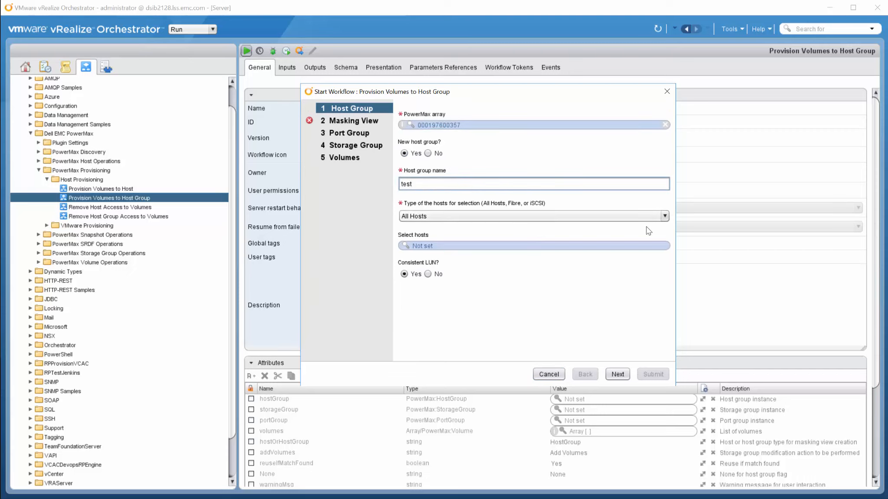
click(661, 215)
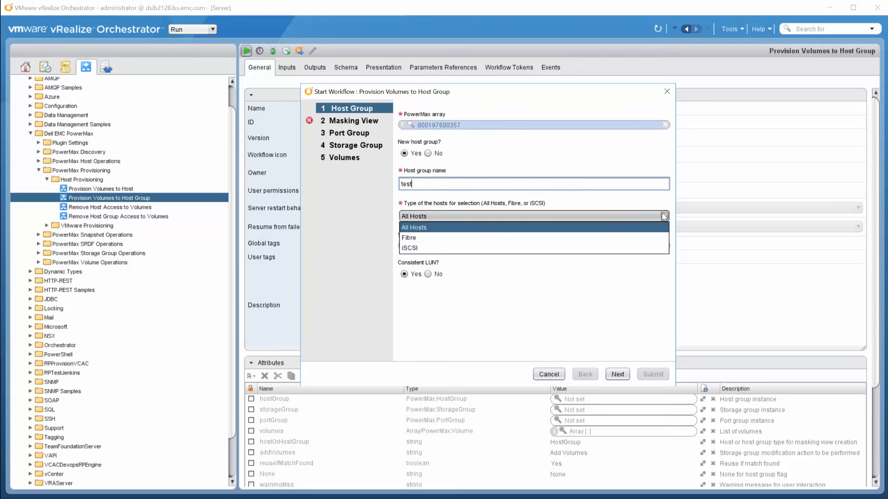
click(617, 241)
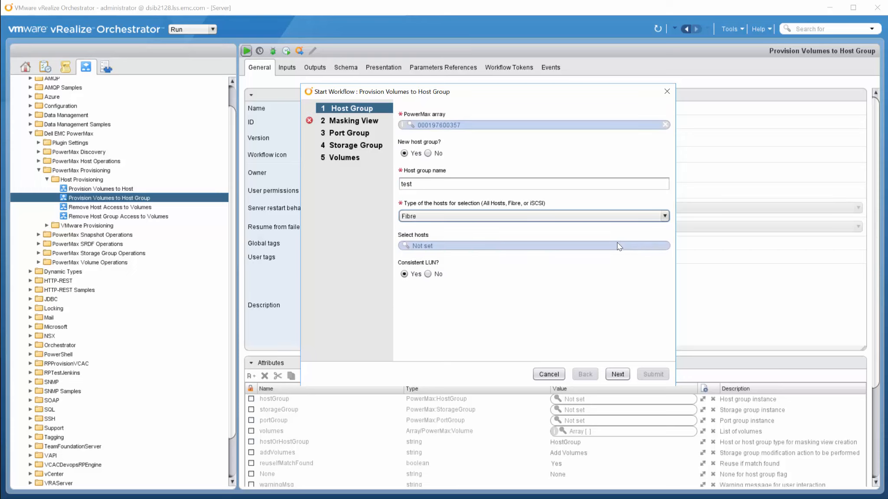
click(429, 246)
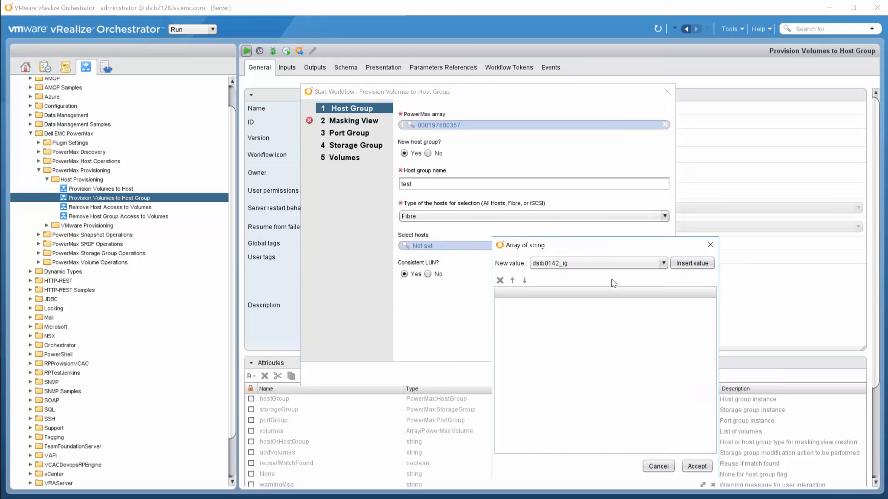
click(689, 264)
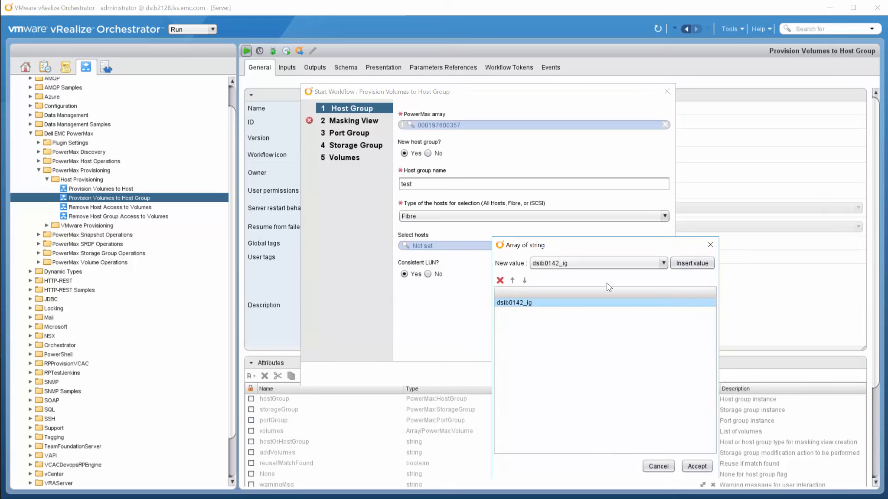
click(698, 468)
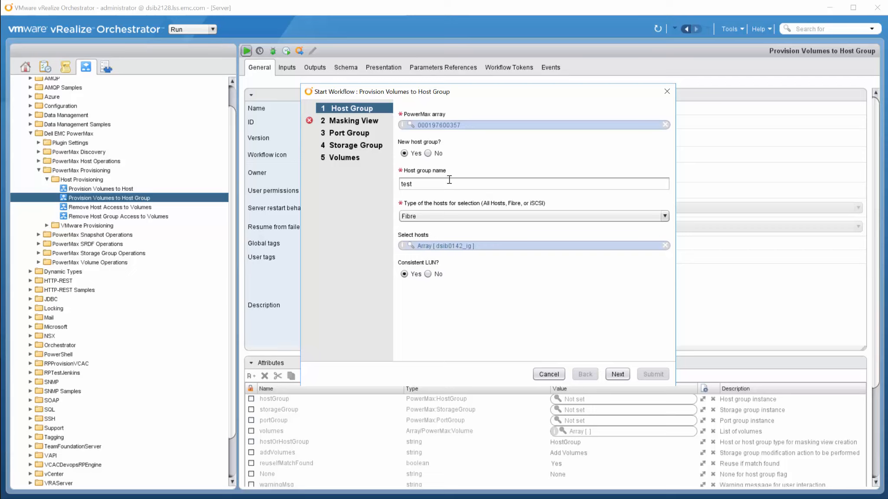
click(444, 153)
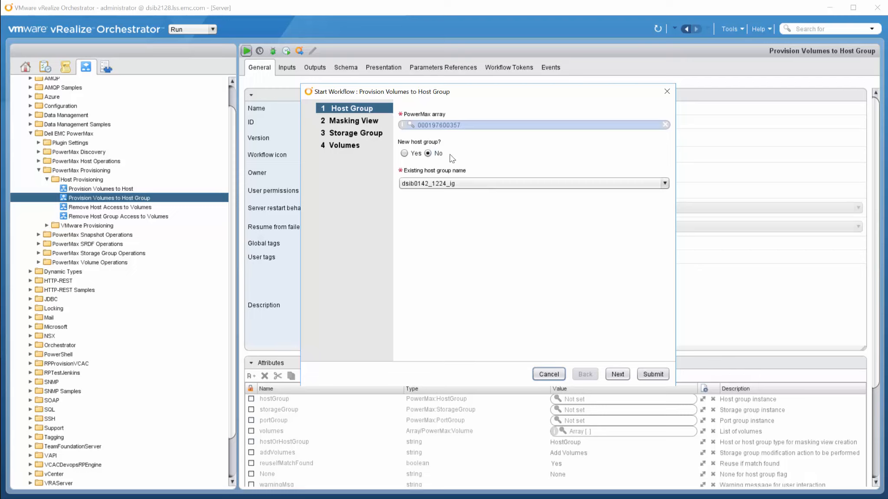
Choose existing host group dsib1115_1116_1117_ig and continue to the Masking View step.
click(665, 183)
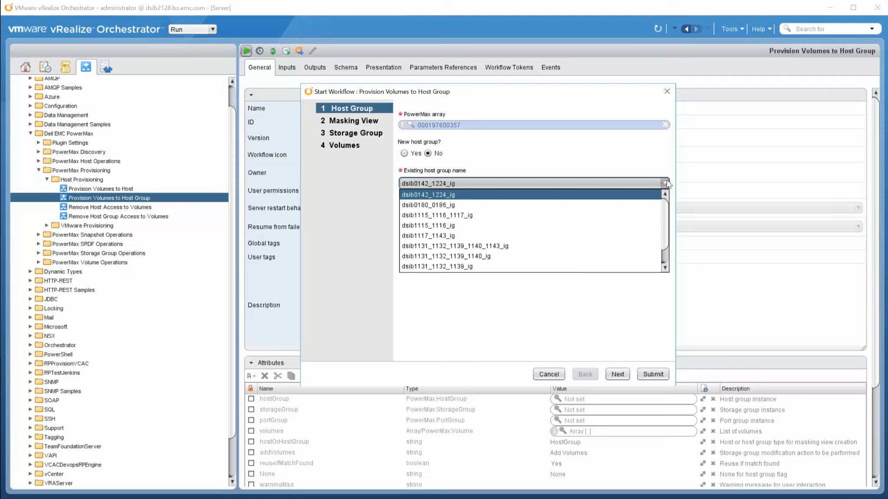
click(474, 216)
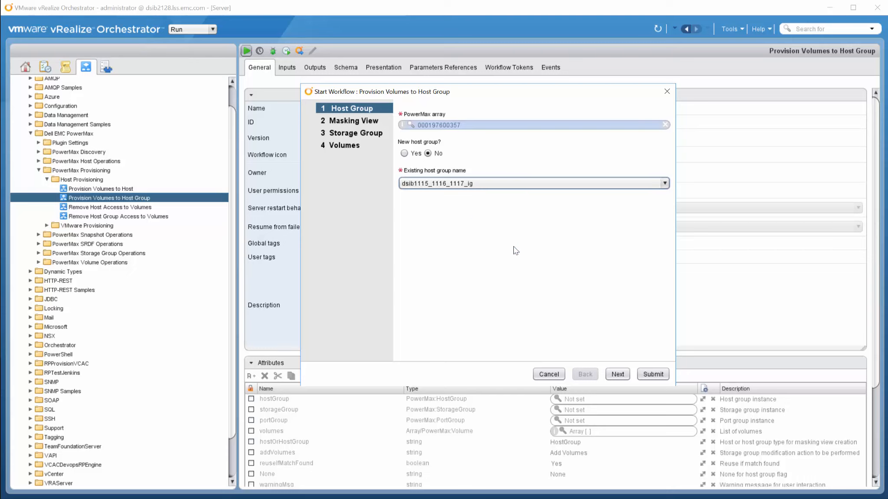
click(618, 378)
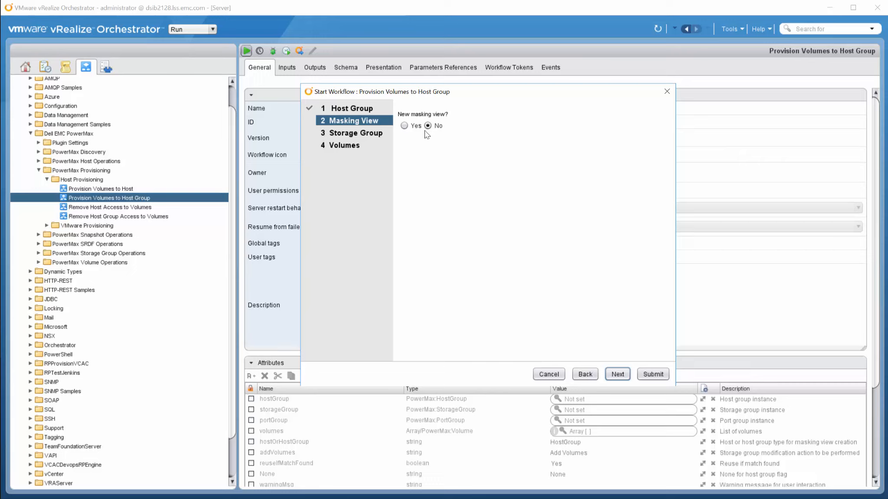
Leave New masking view? at No and continue to the Storage Group step.
click(404, 125)
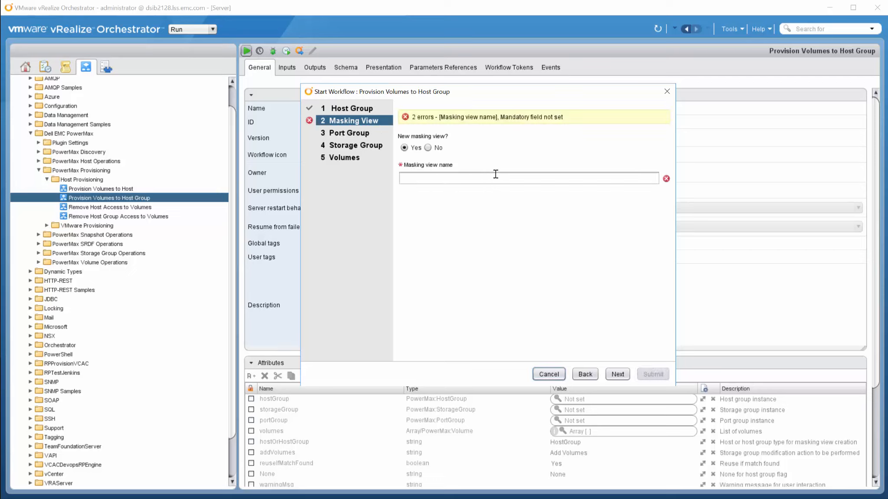
click(427, 148)
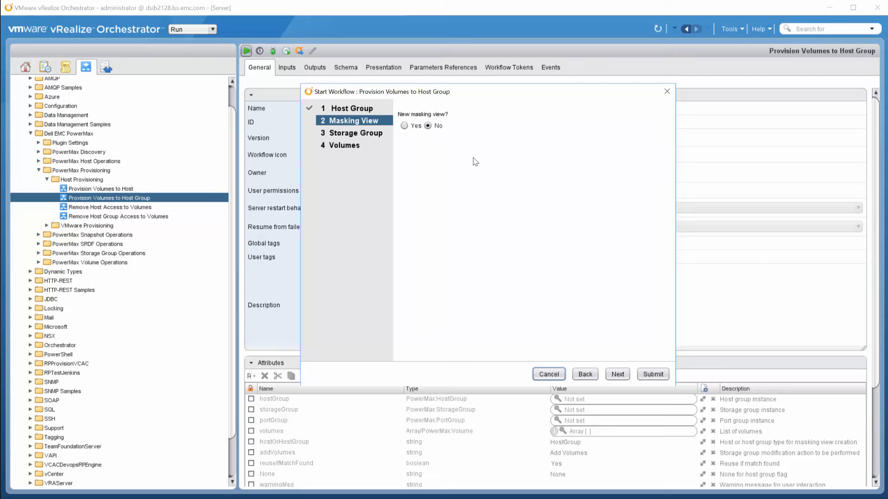
click(619, 374)
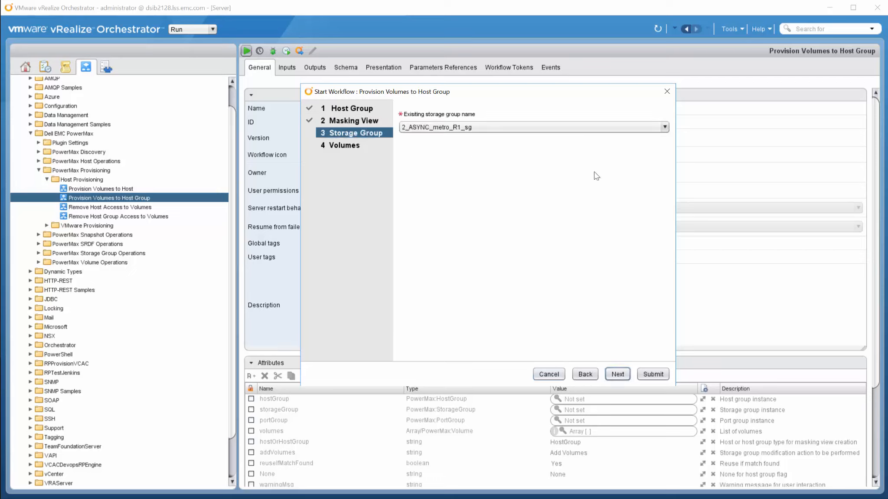
Select existing storage group dsib1115_116_117_sg and advance to the Volumes step.
click(664, 127)
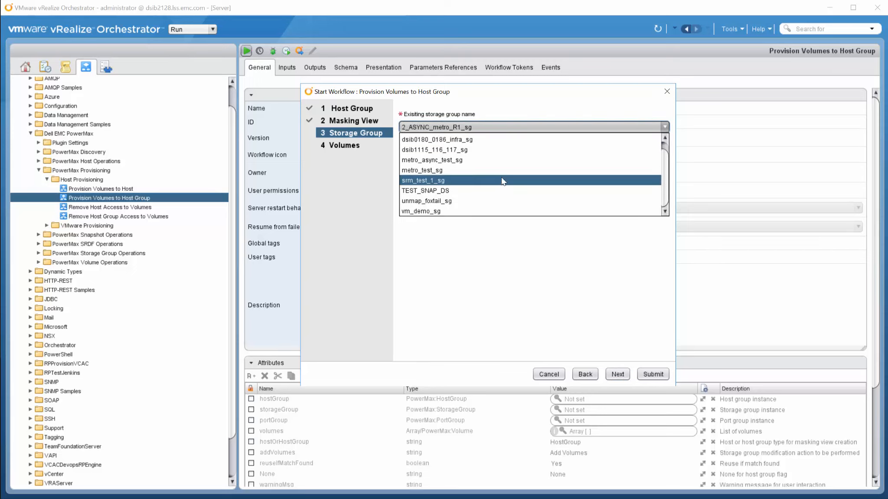
click(475, 154)
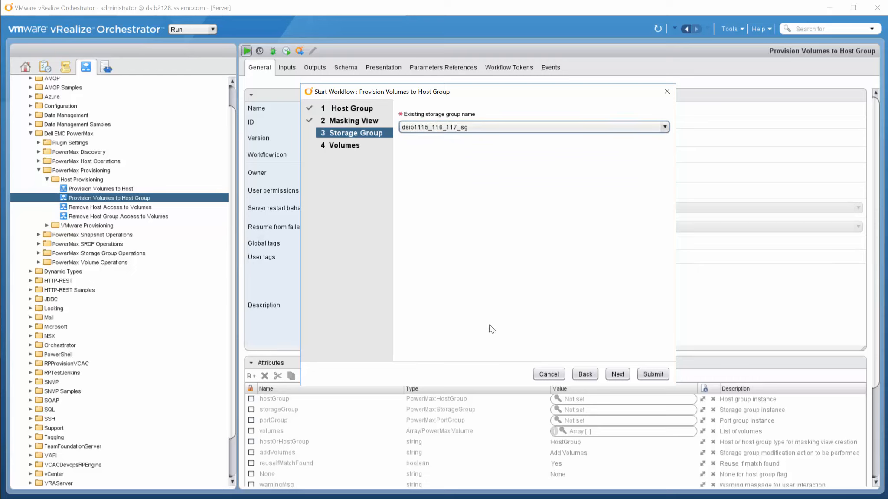
click(624, 375)
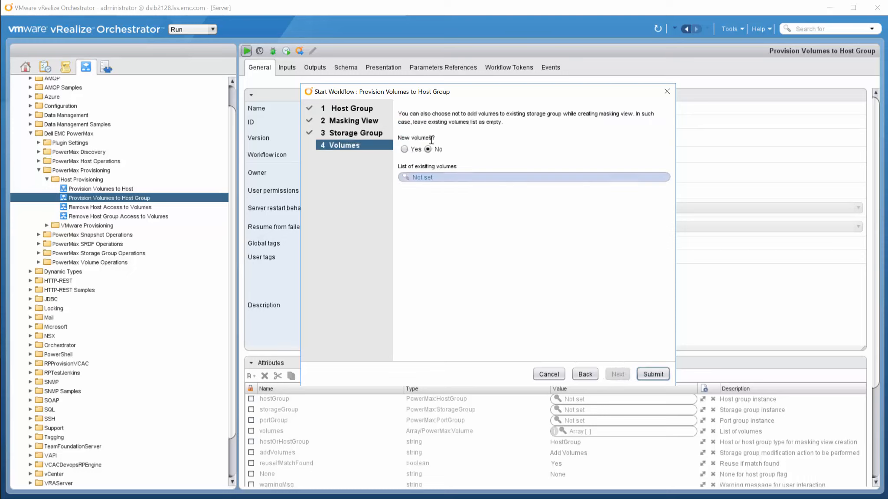
Return to the Masking View step, request new masking view 'testvro_mv', and continue to Port Group.
click(584, 375)
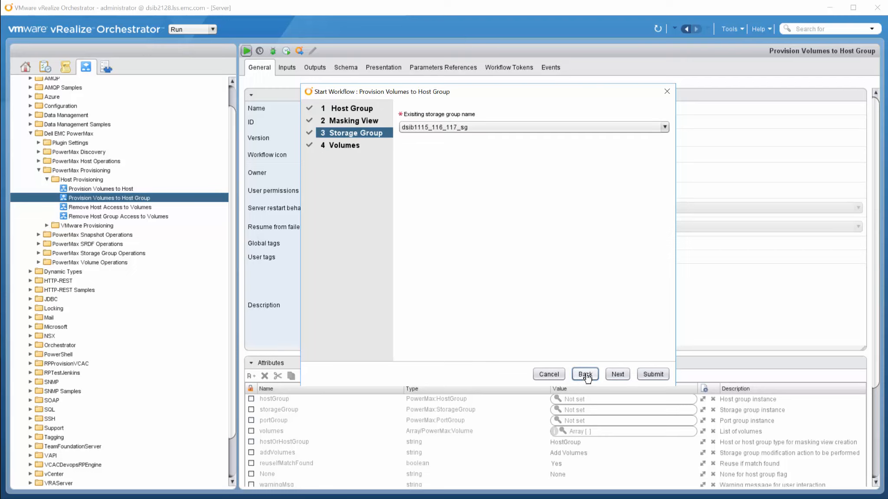
click(586, 374)
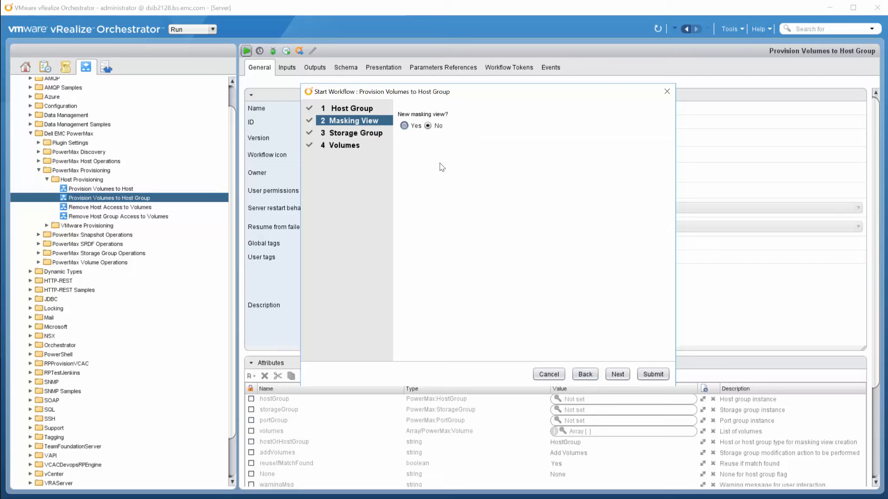
key(space)
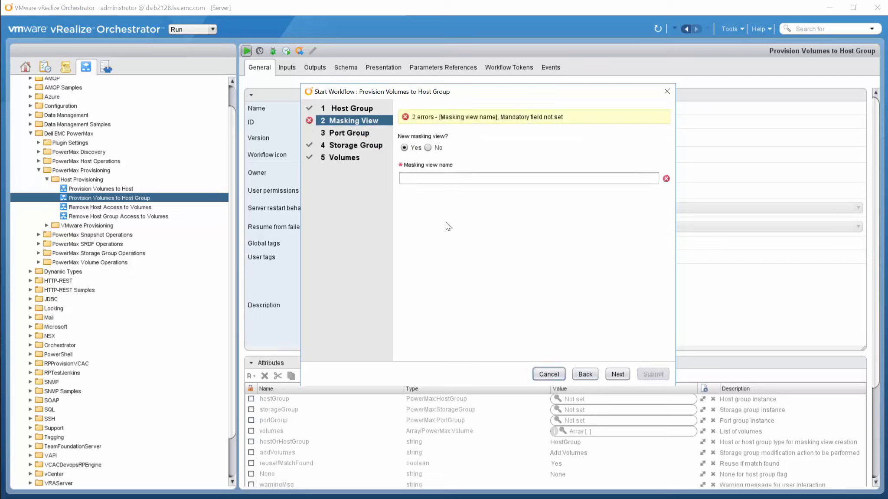
click(441, 177)
text(tes)
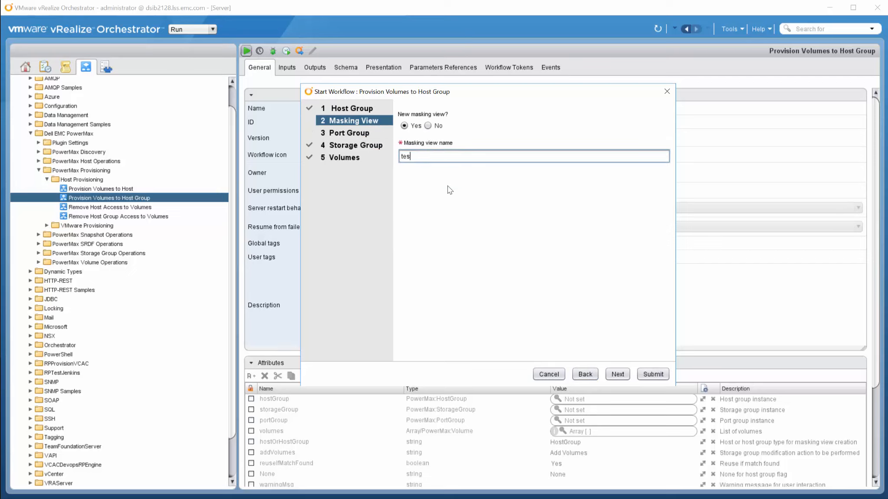
text(tvro_mv)
click(617, 375)
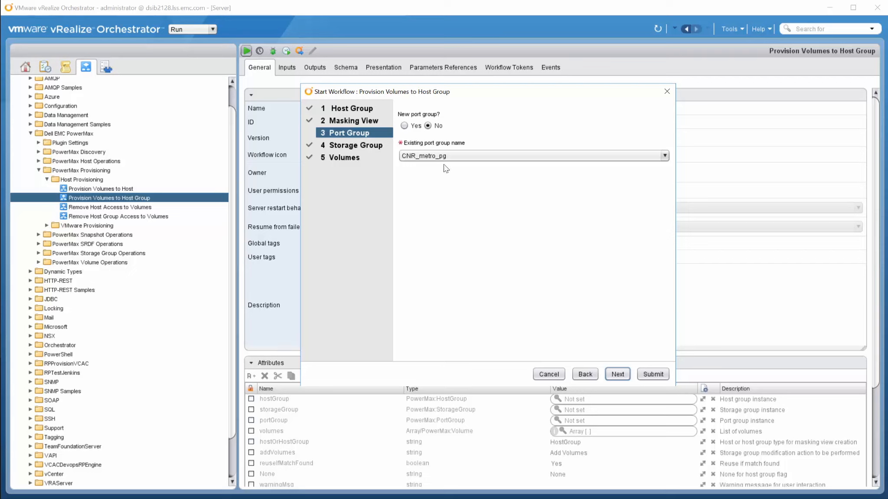
Choose to create a new port group, keeping Fibre as the port type.
click(405, 125)
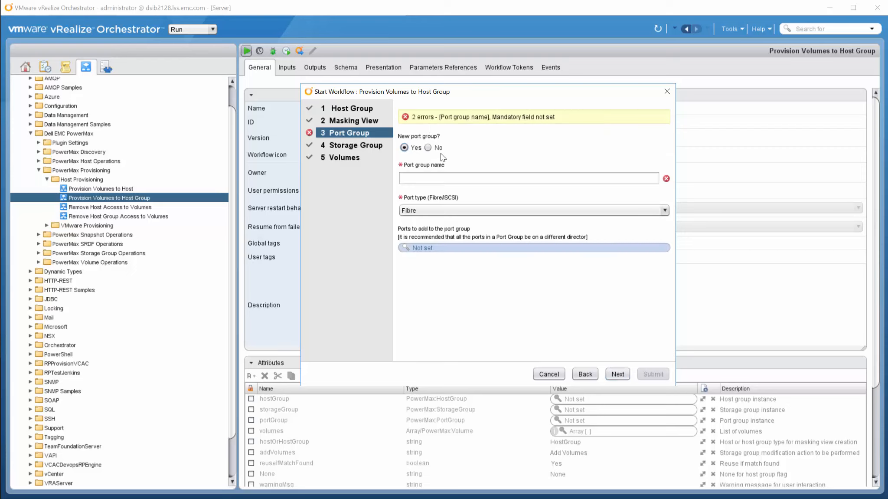
click(449, 211)
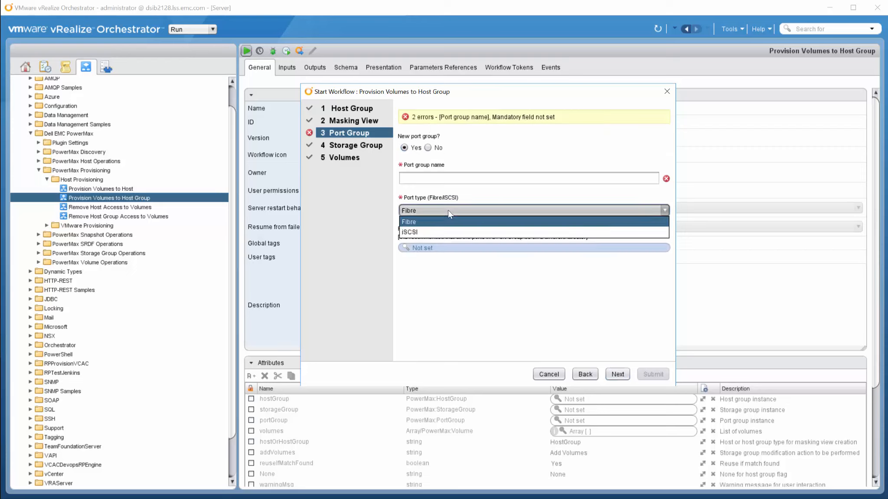
click(448, 209)
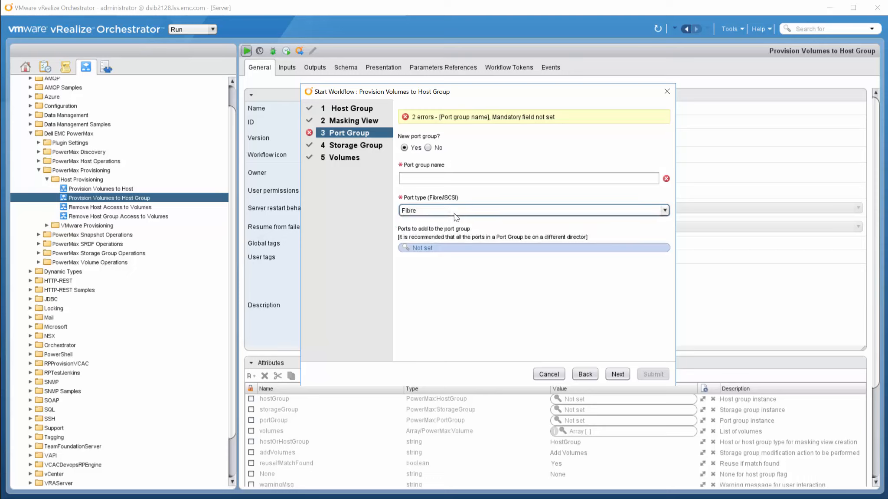
Browse the available FA ports in the ports picker and cancel without adding any.
click(427, 248)
click(662, 263)
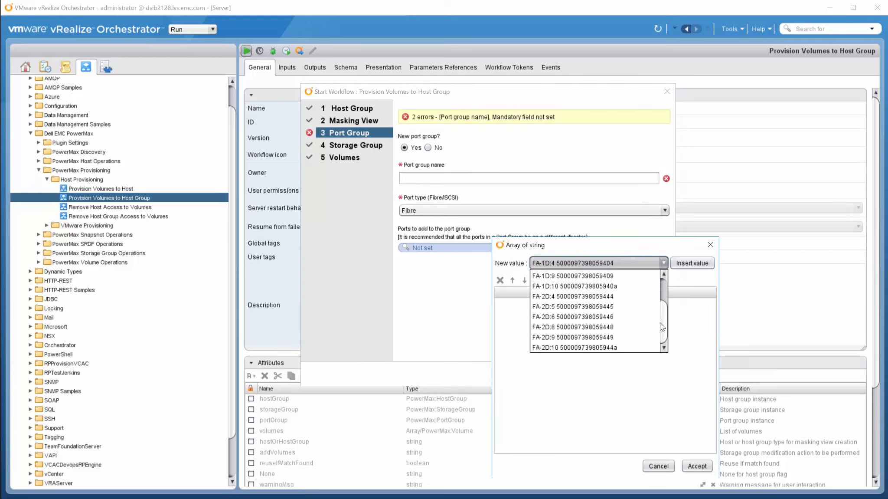
click(661, 465)
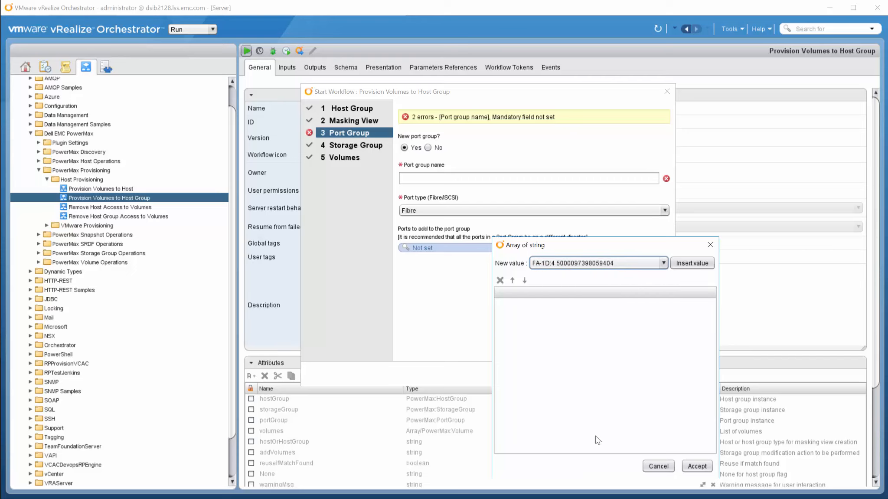
click(659, 466)
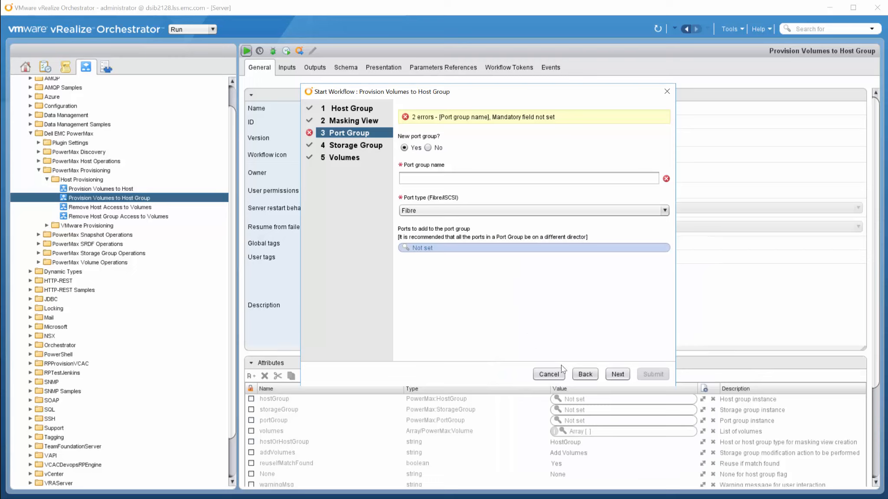
Return to Masking View, keep the existing setup, and advance through Storage Group to Volumes.
click(584, 375)
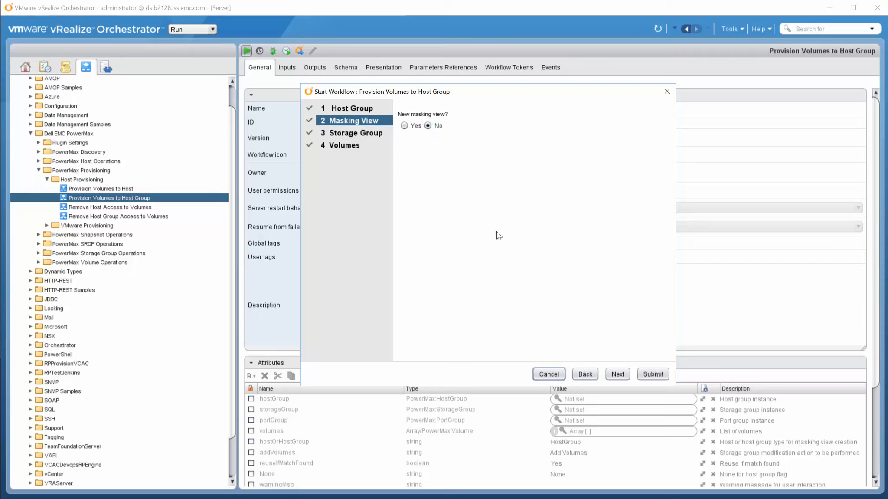
click(618, 374)
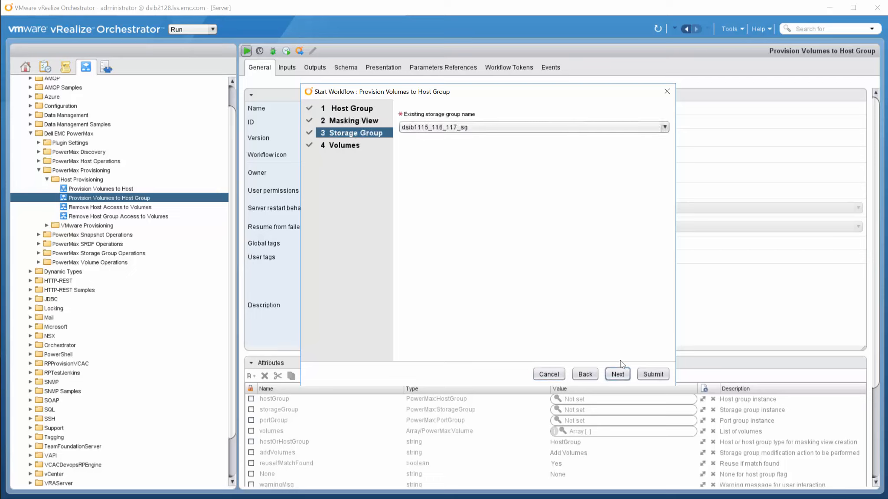
click(620, 376)
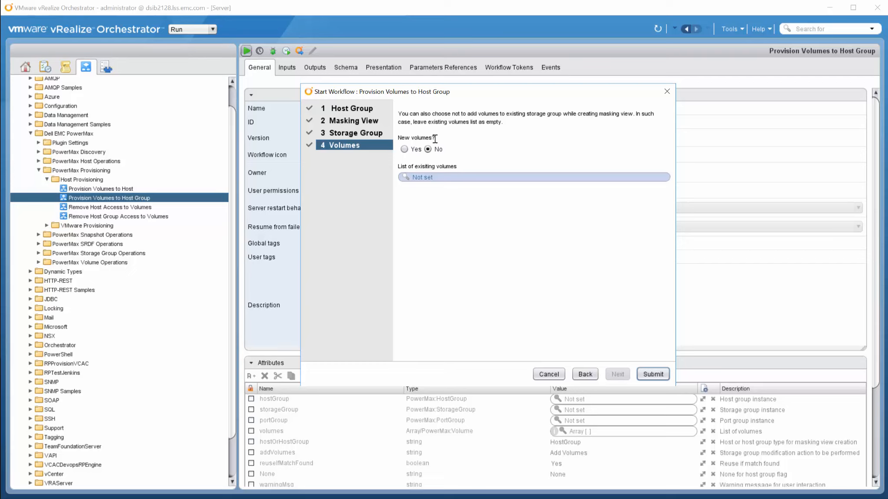
Look through the existing volume IDs and cancel the picker, leaving 00001 unchosen.
click(429, 178)
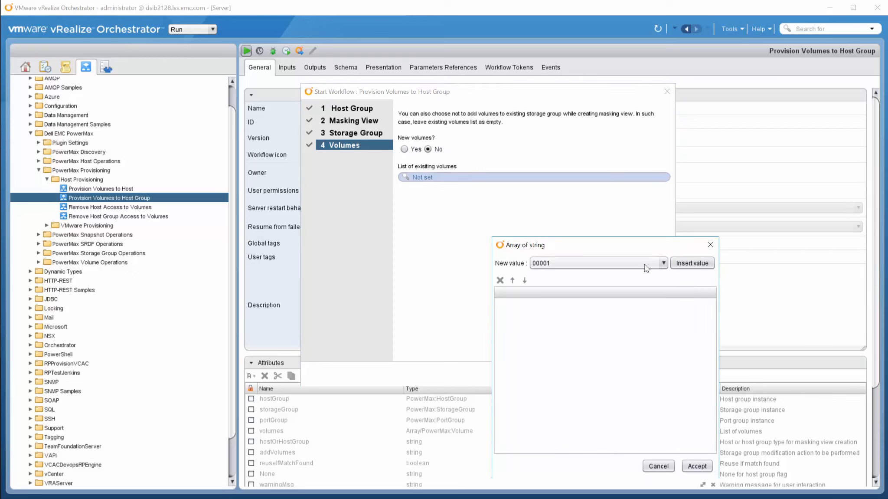
click(663, 263)
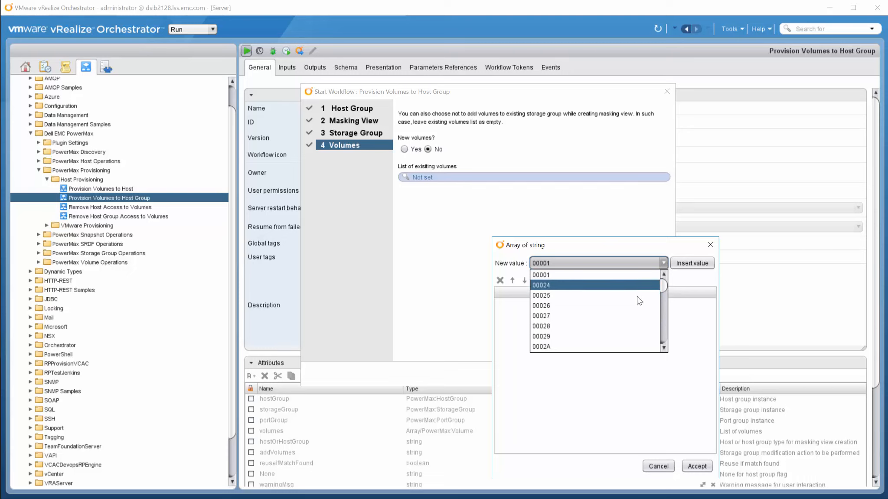
click(633, 275)
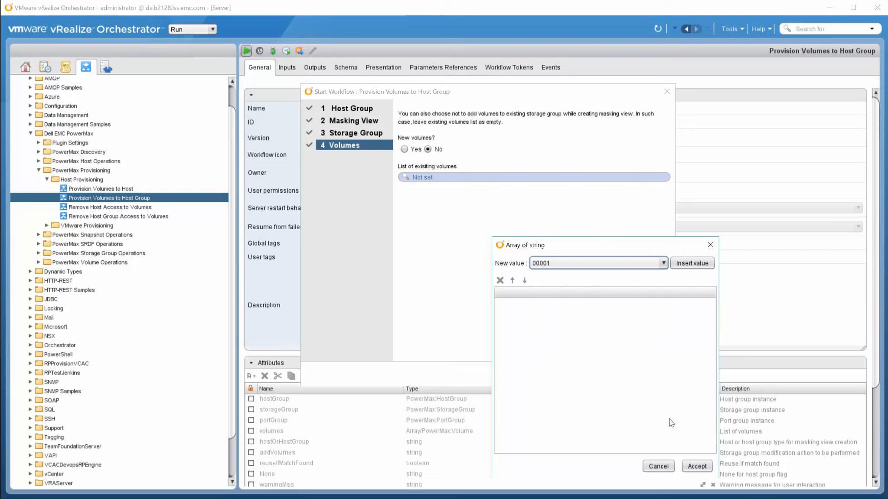
click(657, 465)
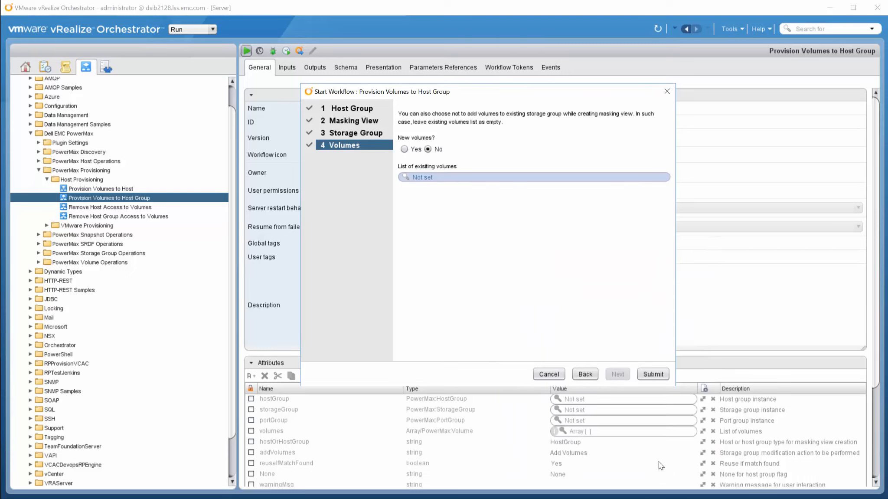
Request 1 new volume of 2 GB and submit the workflow.
click(405, 149)
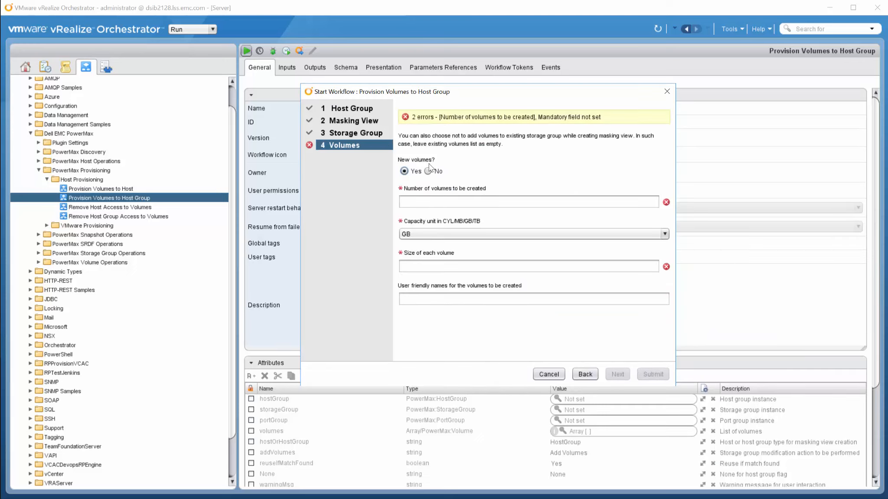
click(447, 199)
text(1)
click(437, 268)
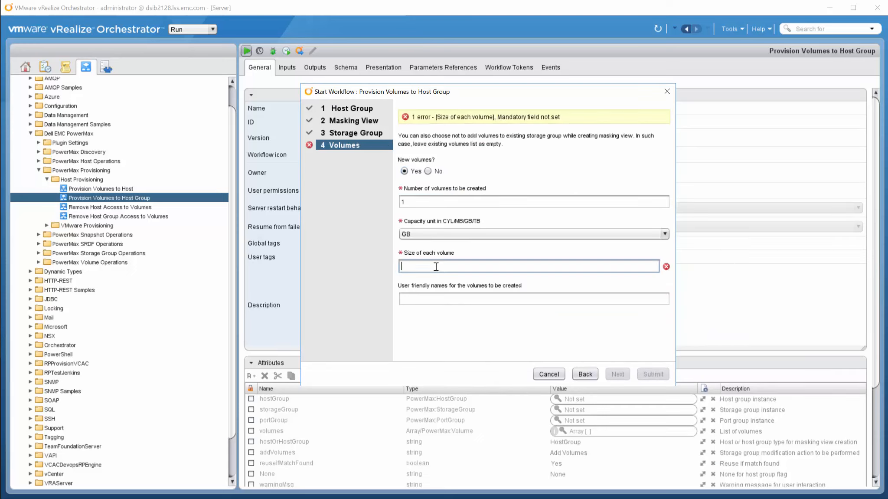
text(2)
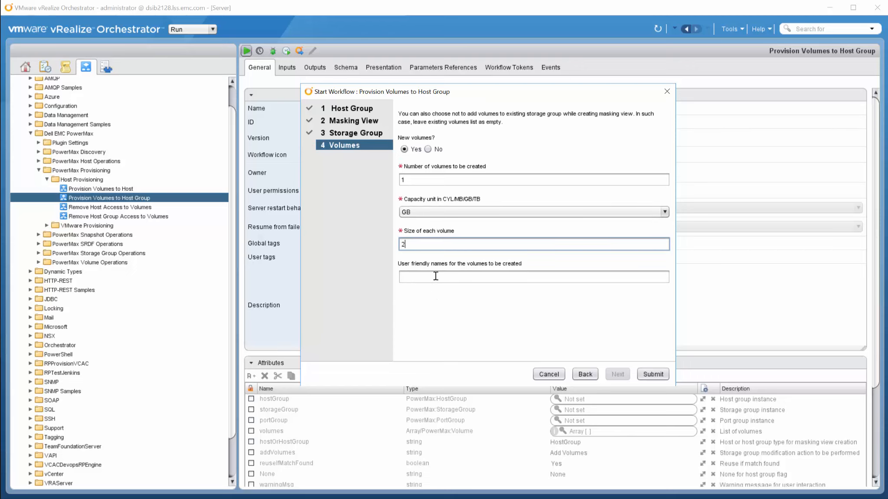
click(436, 276)
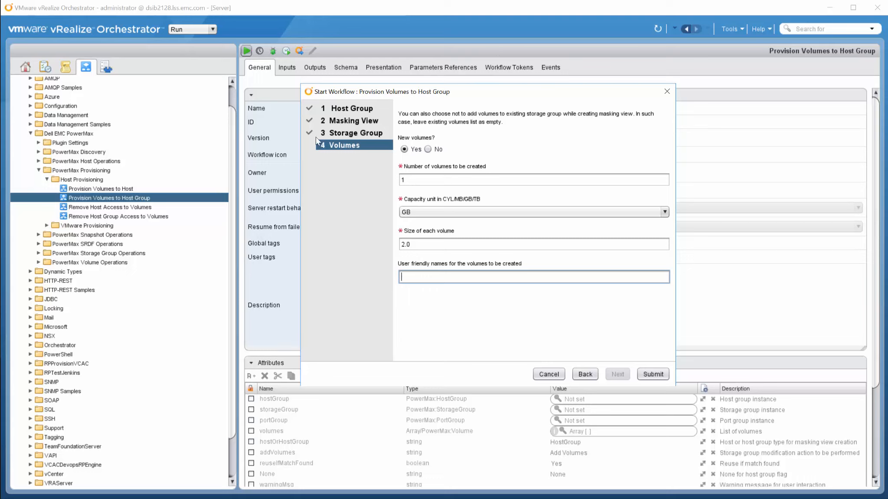
click(654, 375)
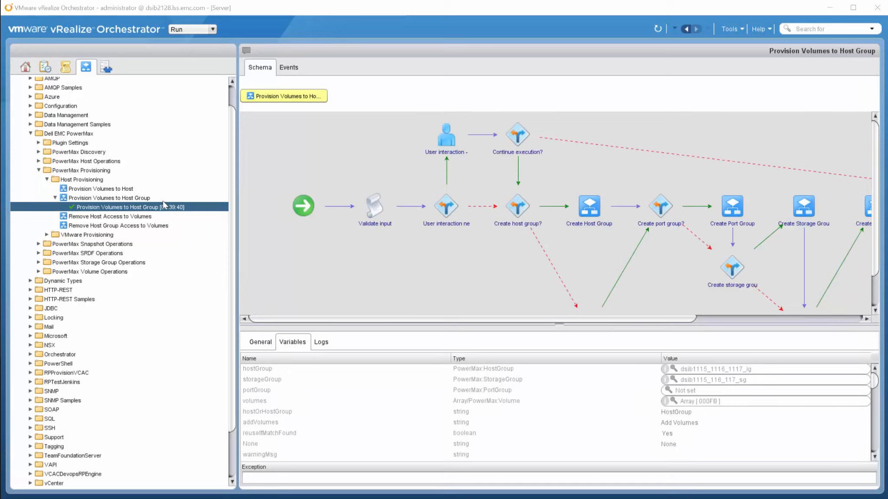
Show the run's logs and highlight new volume ID 000FB in storage group dsib1115_116_117_sg.
click(323, 343)
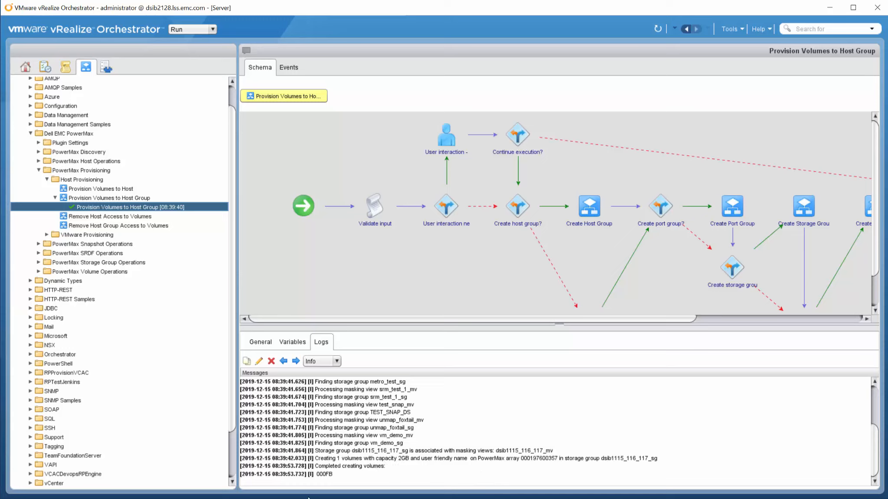
double_click(339, 474)
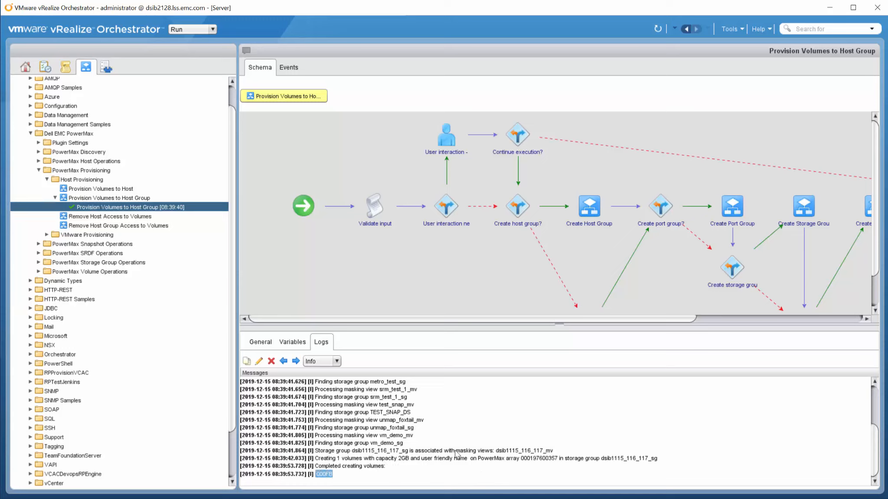
click(468, 429)
Under VMware Provisioning, select Provision VMFS Datastores to ESXi Cluster and start it.
click(46, 235)
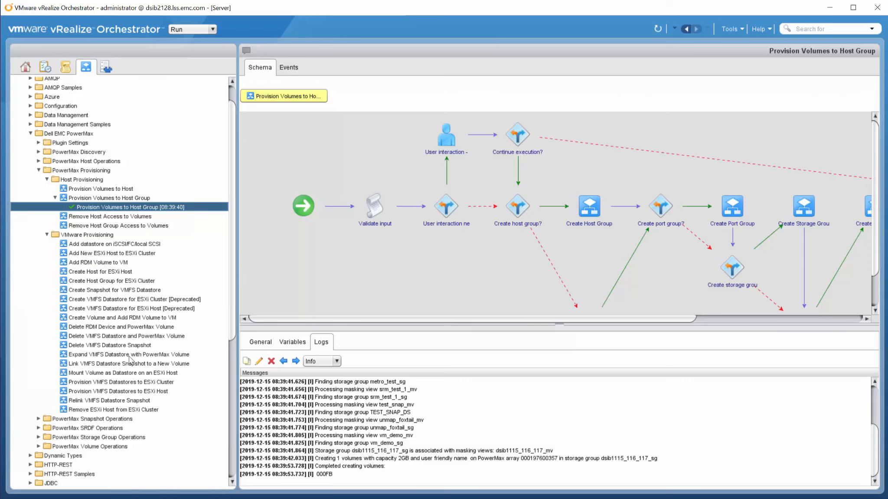
click(126, 383)
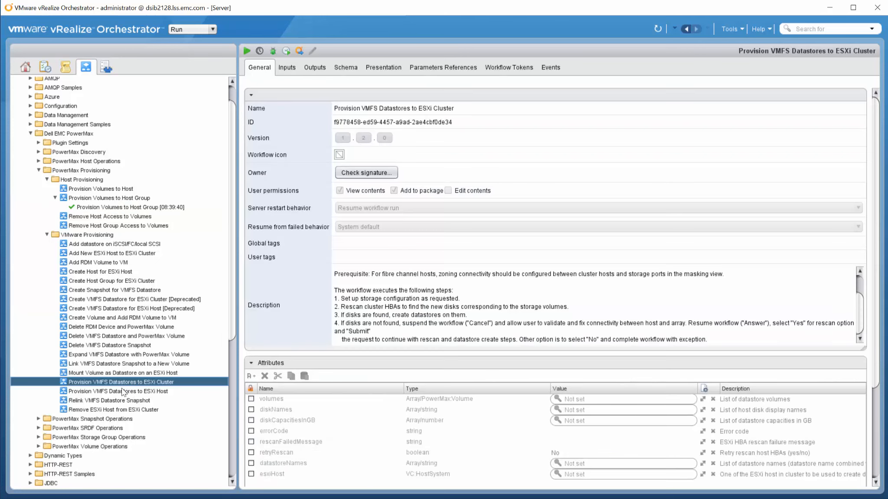
click(246, 53)
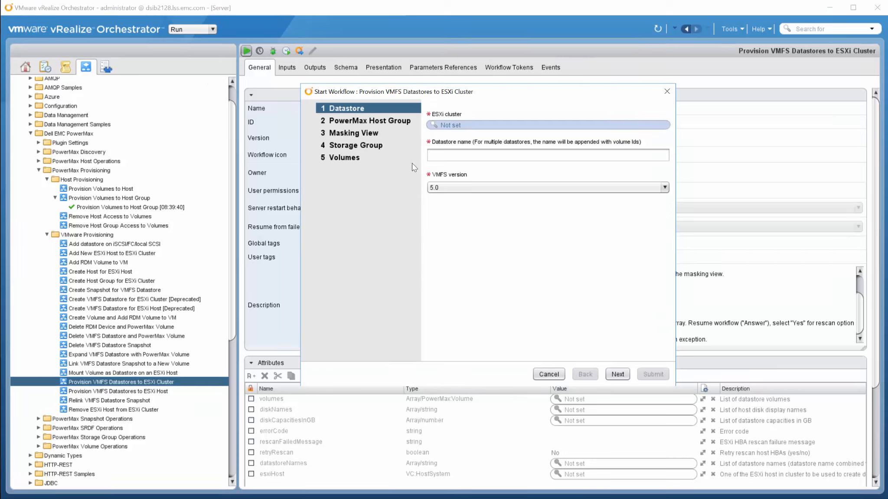
Fill the Datastore step with cluster Boston, name testtest and VMFS version 6.0.
click(441, 124)
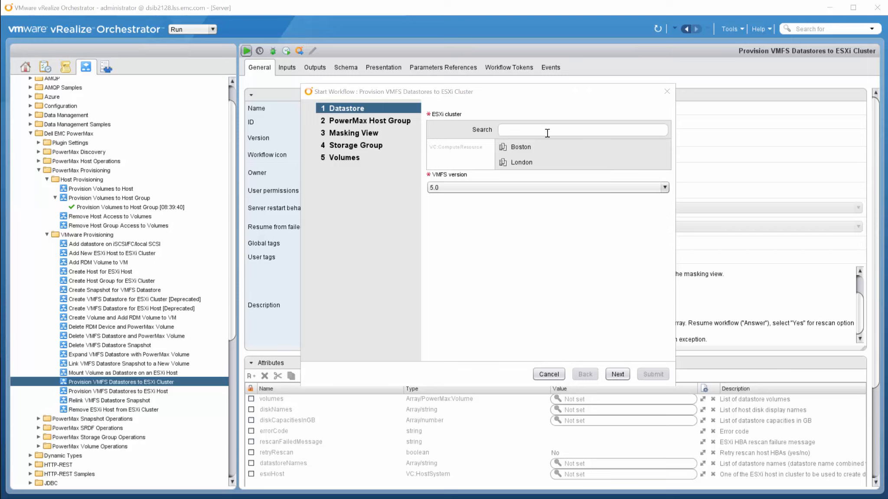
click(521, 147)
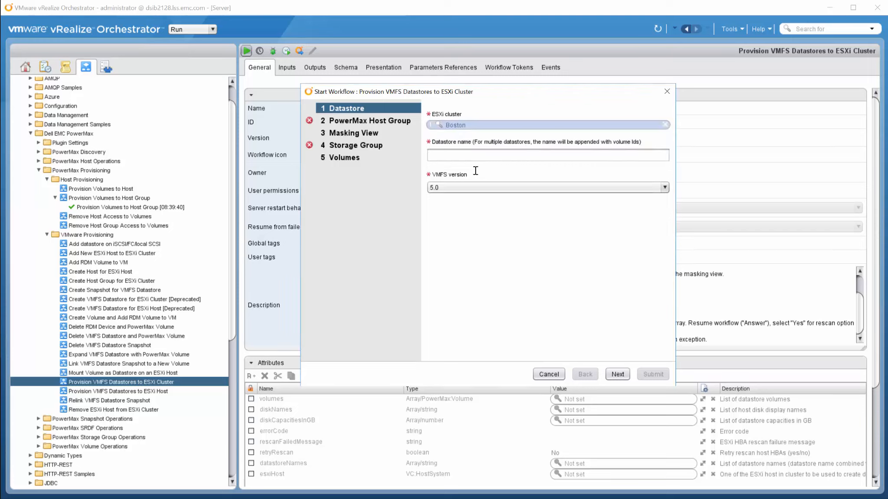
click(454, 154)
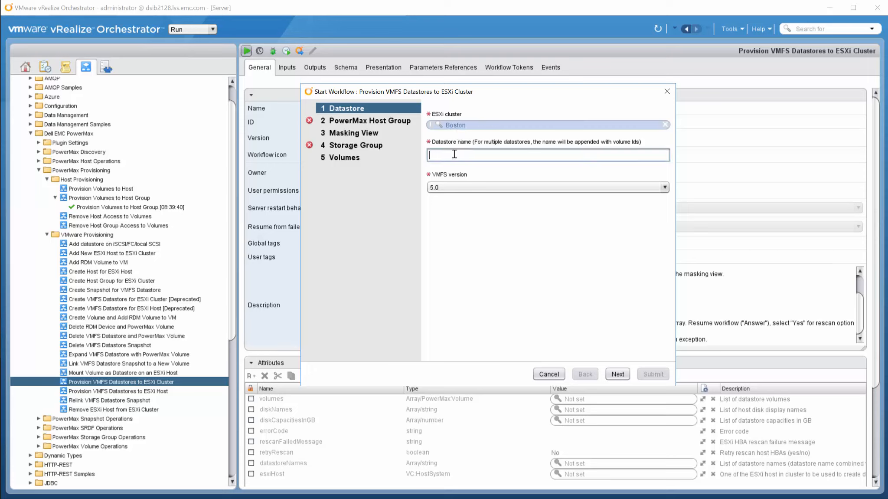
text(test)
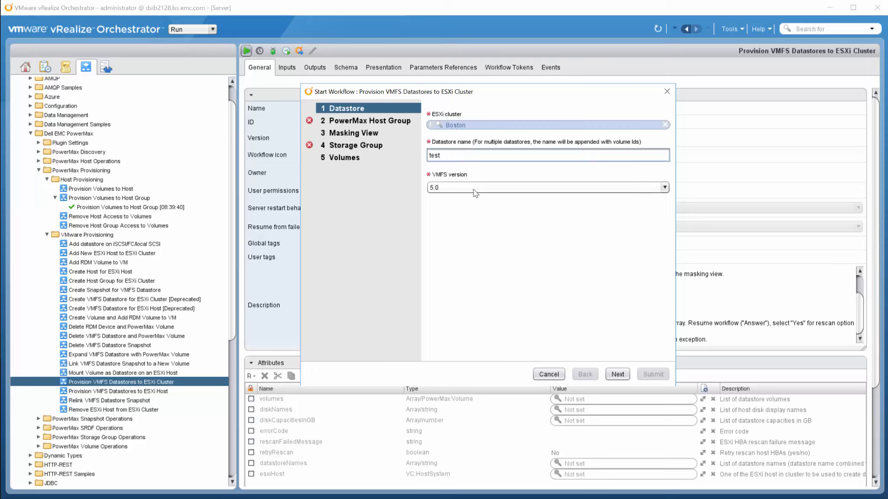
text(test)
click(471, 186)
click(472, 209)
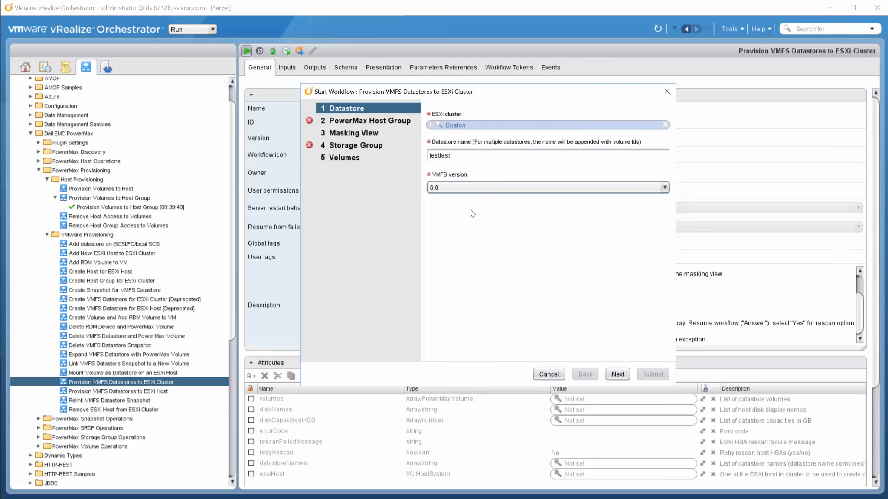
click(617, 374)
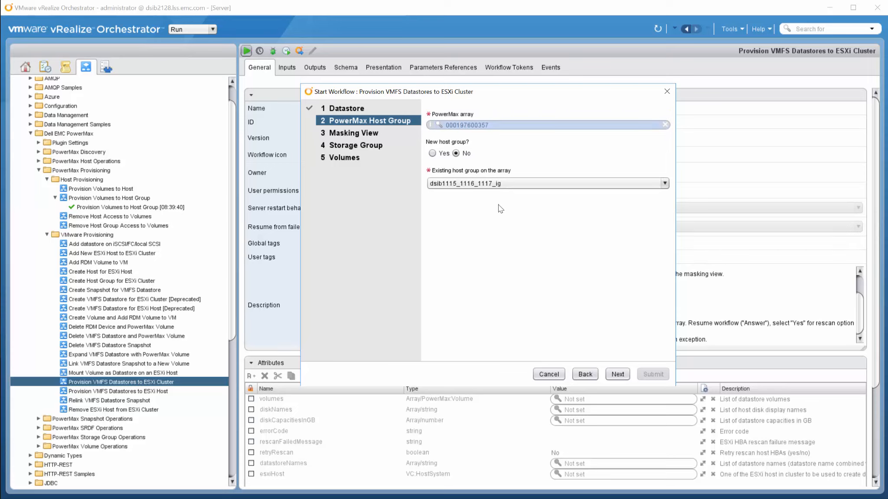
Accept host group dsib1115_1116_1117_ig, step past the masking view, then go back to it.
click(620, 376)
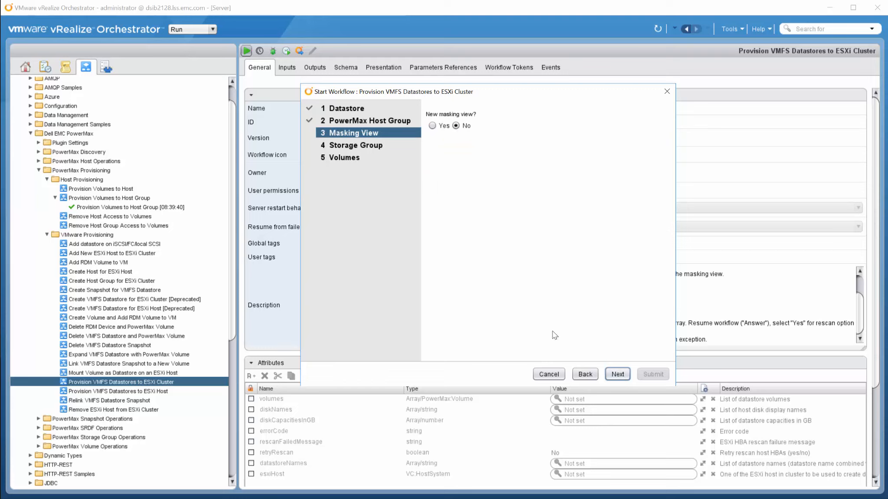
click(617, 374)
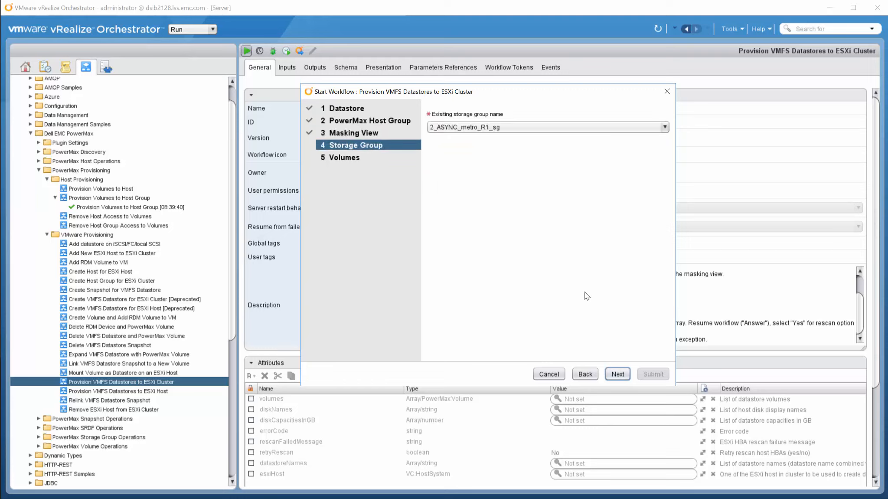
click(586, 375)
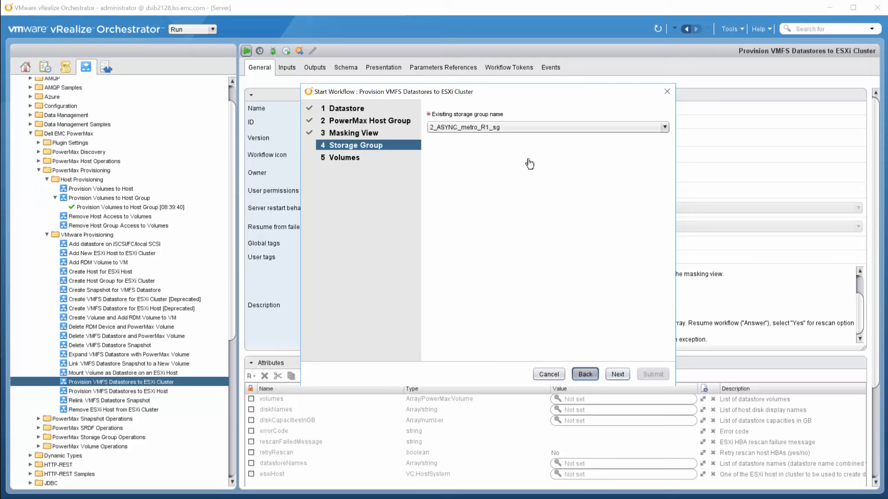
click(430, 125)
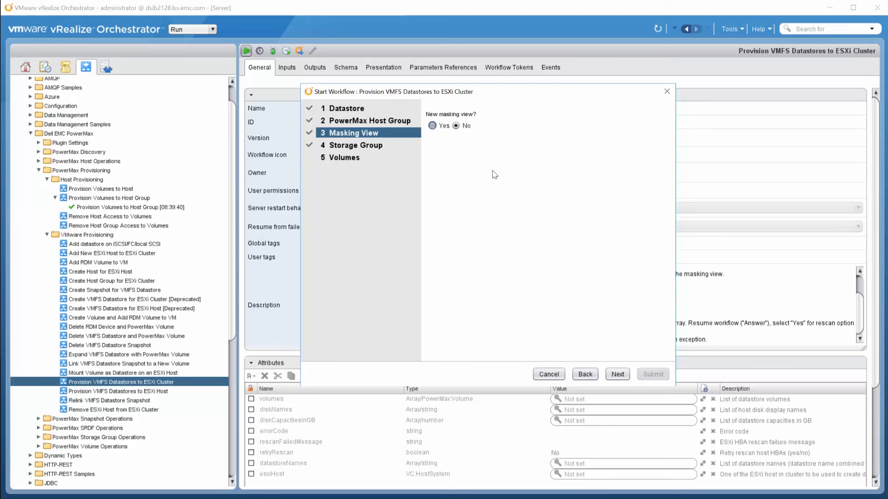
Request a new masking view named testtest.
click(432, 126)
click(463, 178)
text(te)
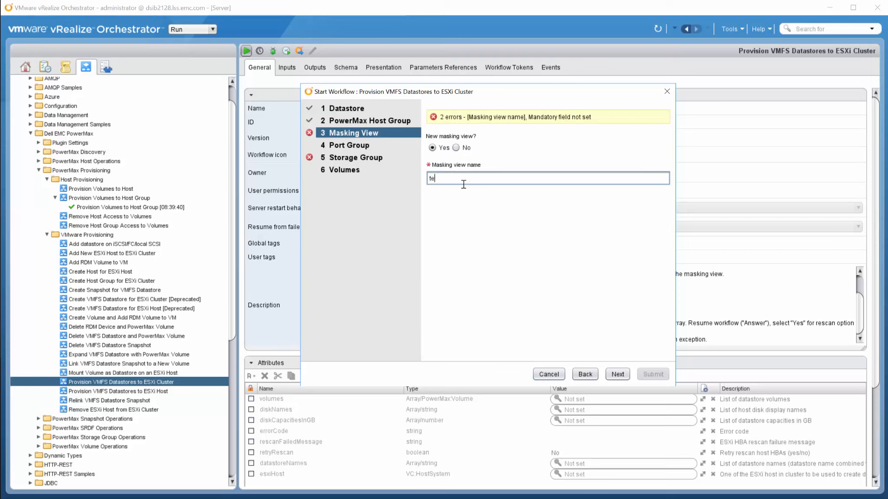
text(sttest)
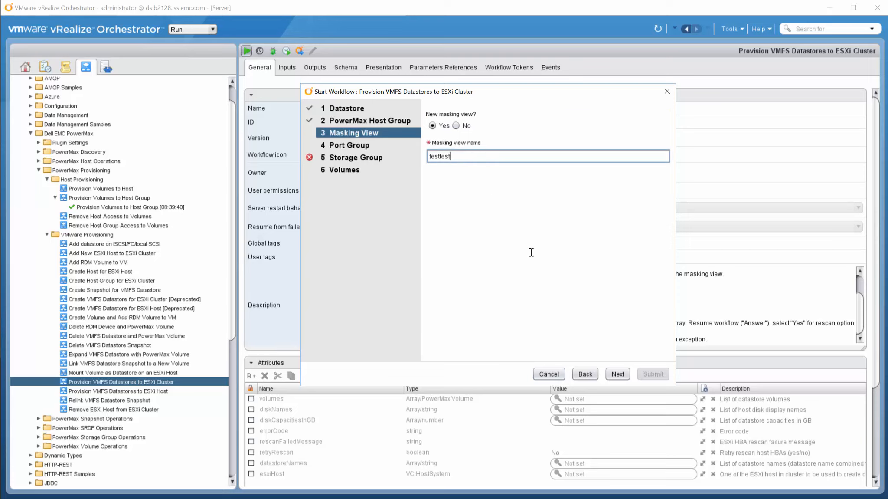
click(618, 374)
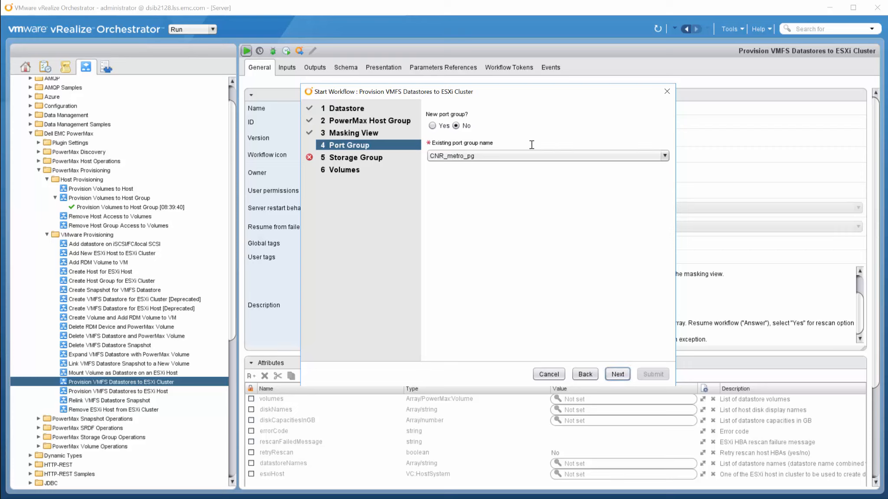
Select existing port group infrastructure_pg and advance to the Storage Group step.
click(668, 155)
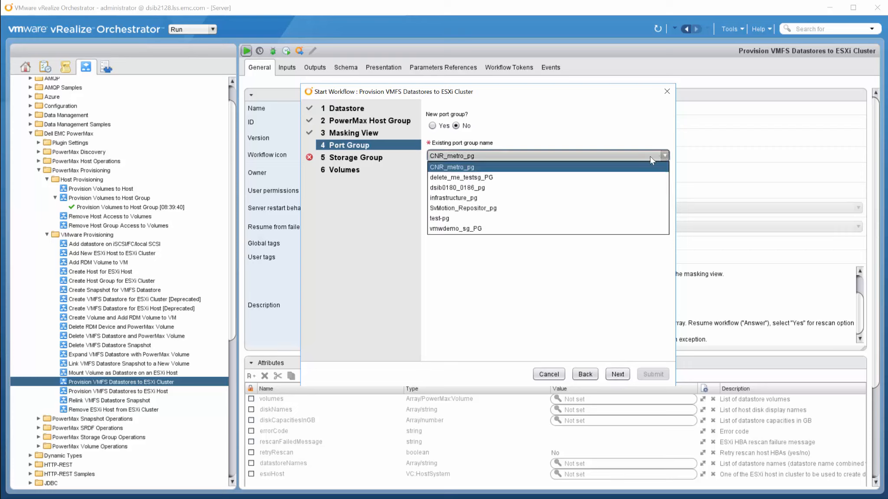
click(538, 198)
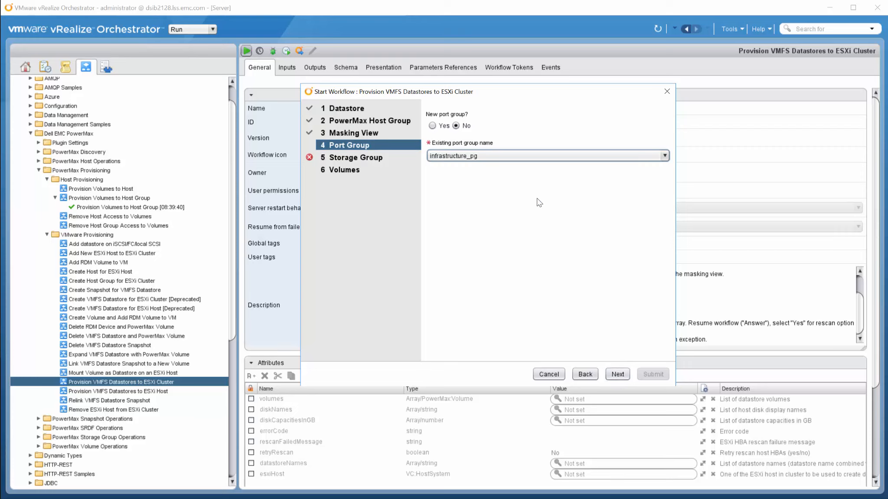
click(617, 375)
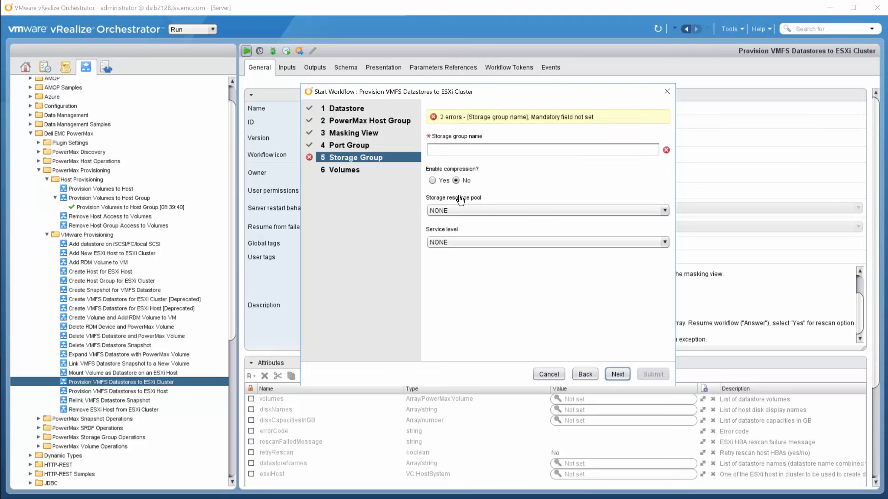
Name the storage group testtest with compression enabled in pool SRP_1, then proceed to Volumes.
click(459, 149)
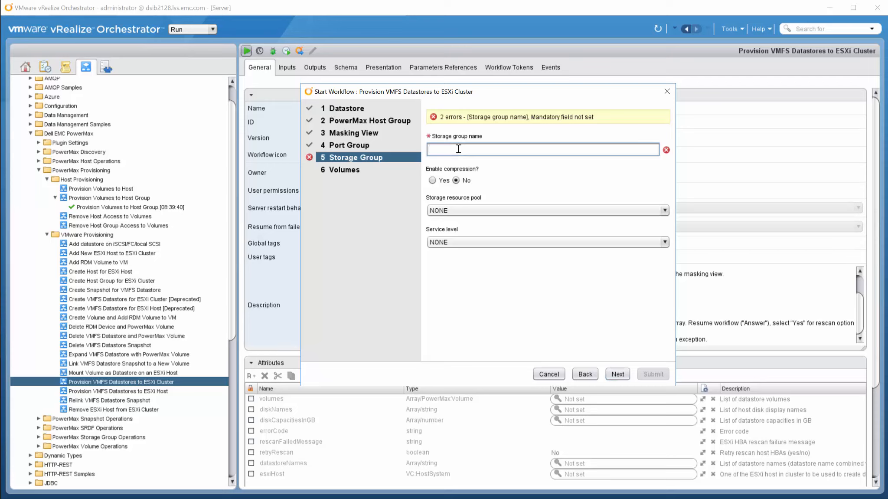
text(te)
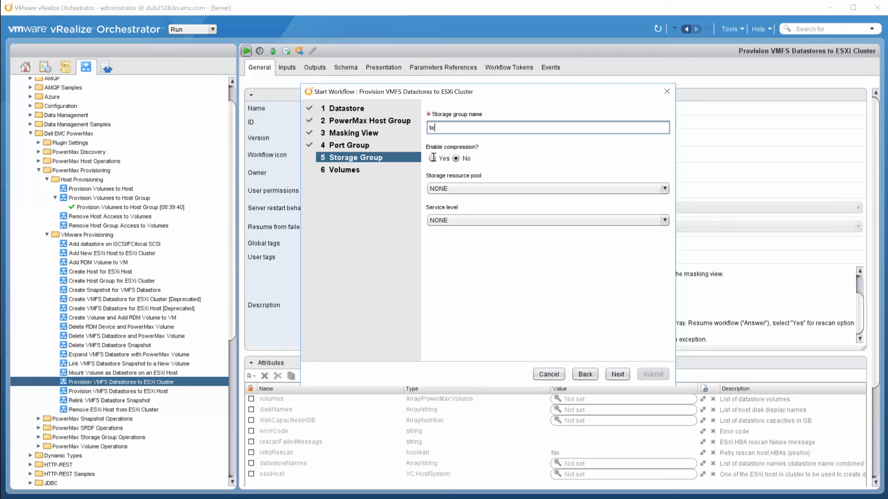
click(433, 158)
text(sttest)
key(Tab)
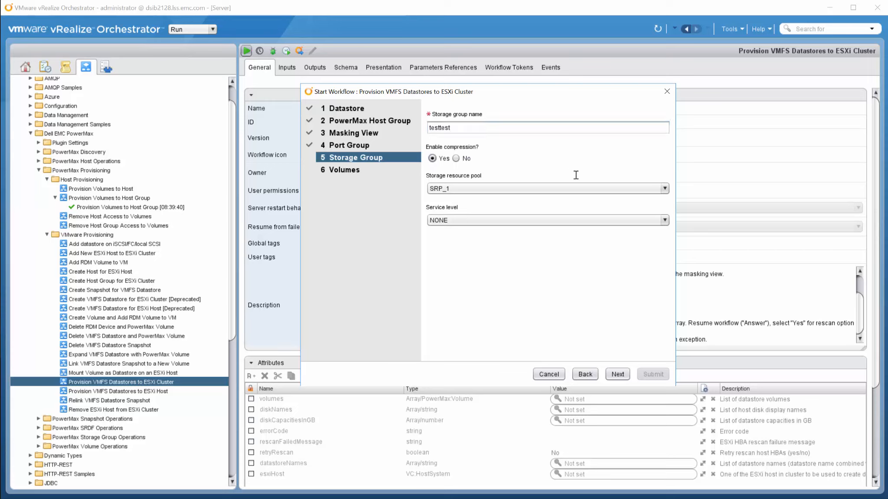
click(664, 189)
click(607, 201)
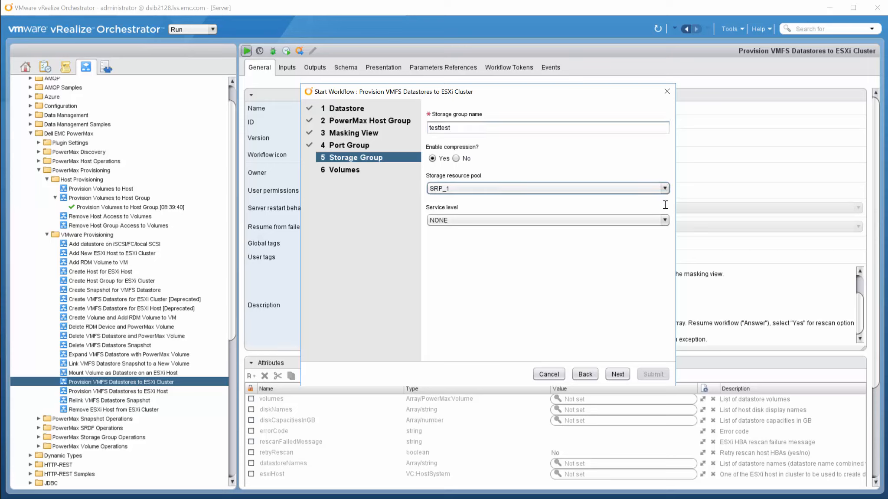
click(665, 223)
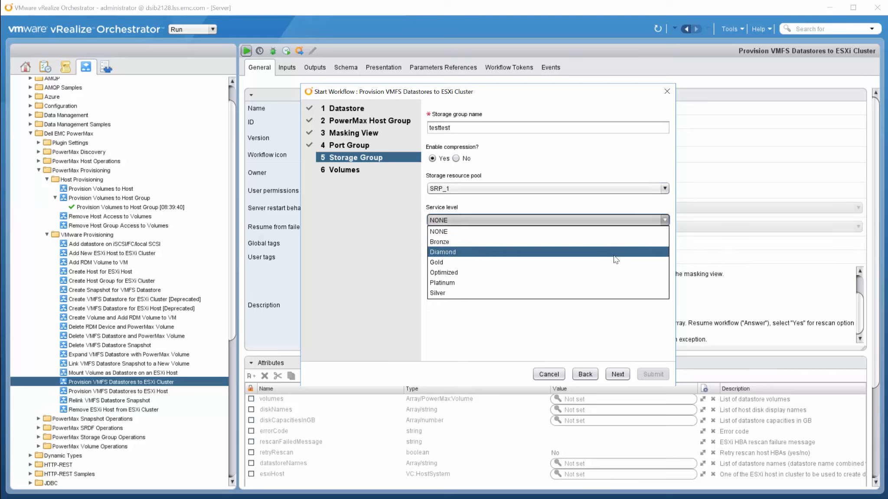
click(551, 262)
click(618, 374)
Set each new volume to 10 GB and submit the datastore provisioning workflow.
click(460, 221)
text(1)
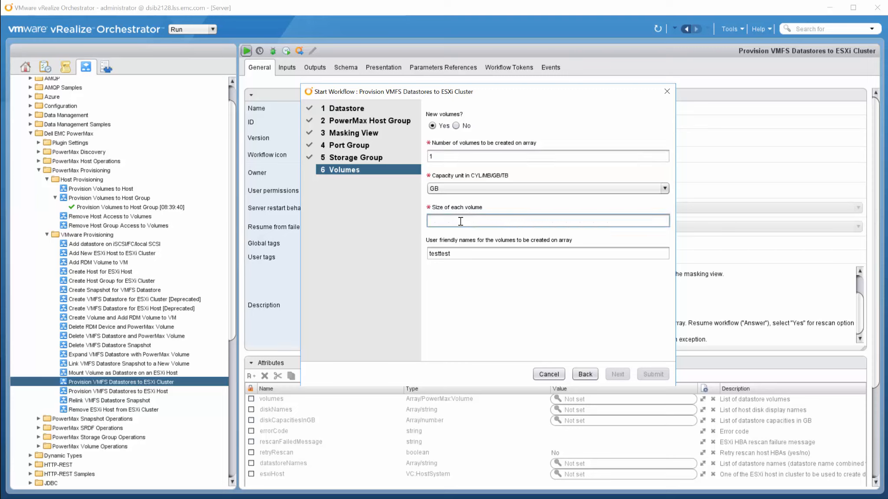
text(0)
click(477, 255)
click(652, 374)
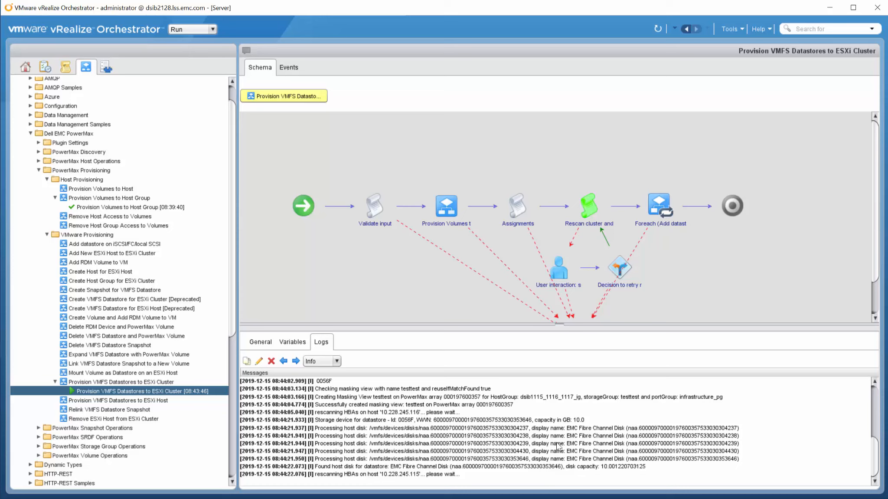
Go to the end of the run log and select the storage device Id for datastore testtest.
click(873, 471)
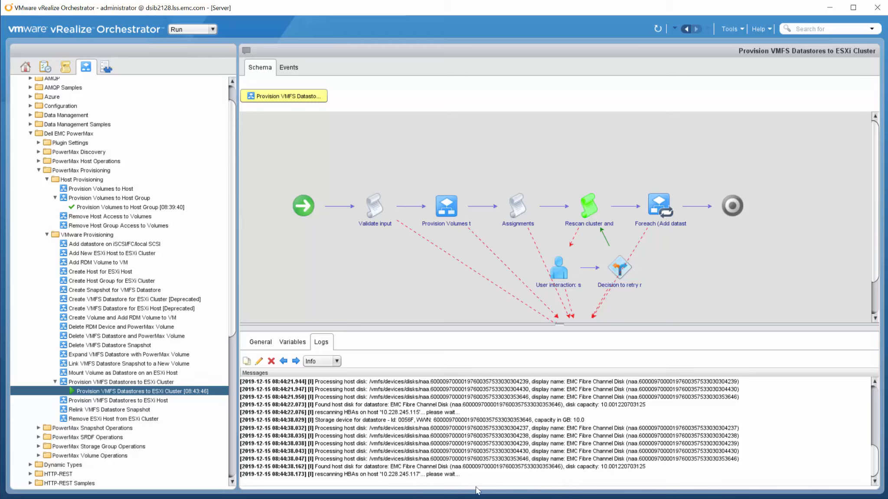
drag(403, 423, 415, 421)
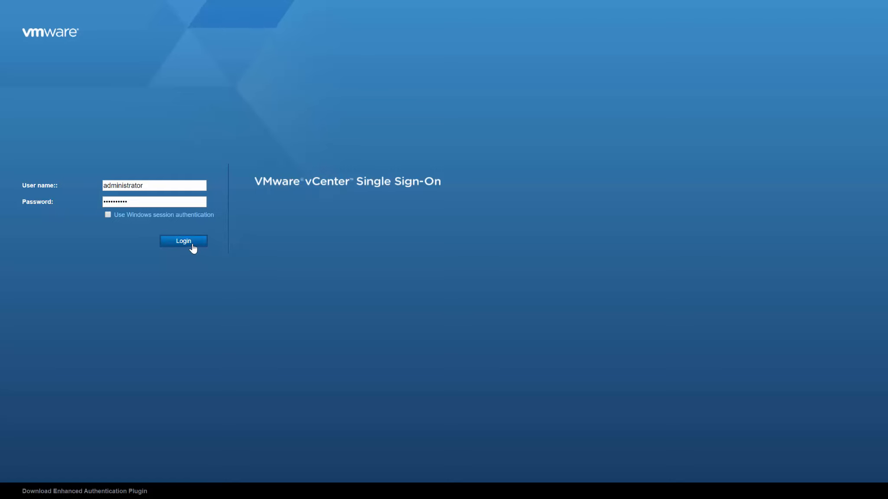
Sign in to vCenter, list Boston's datastores, and open testtest (VMFS 6, 9.75 GB).
click(193, 247)
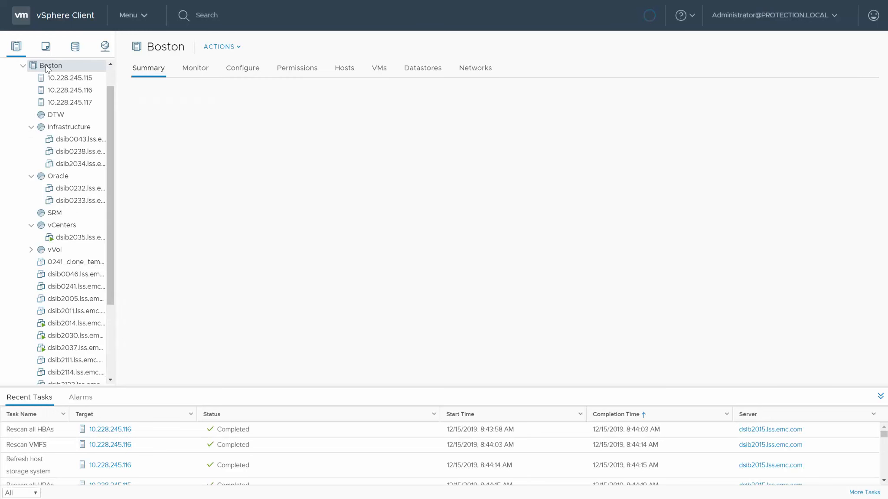
click(404, 71)
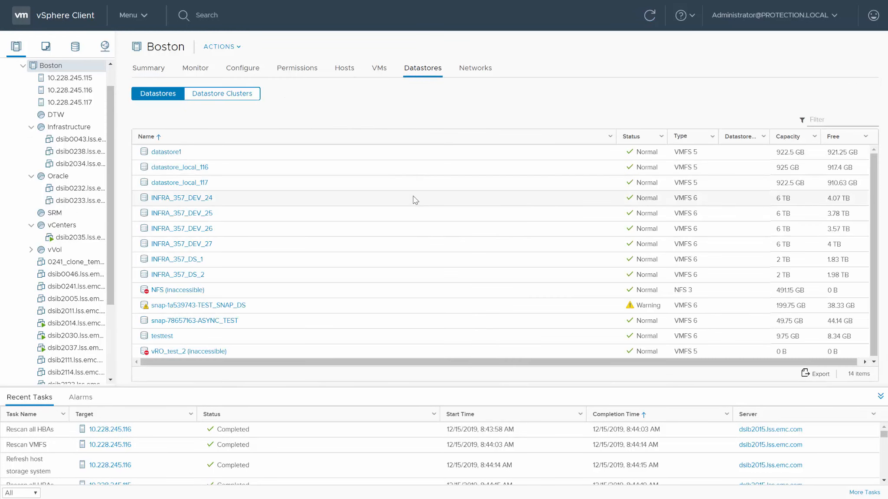
click(207, 338)
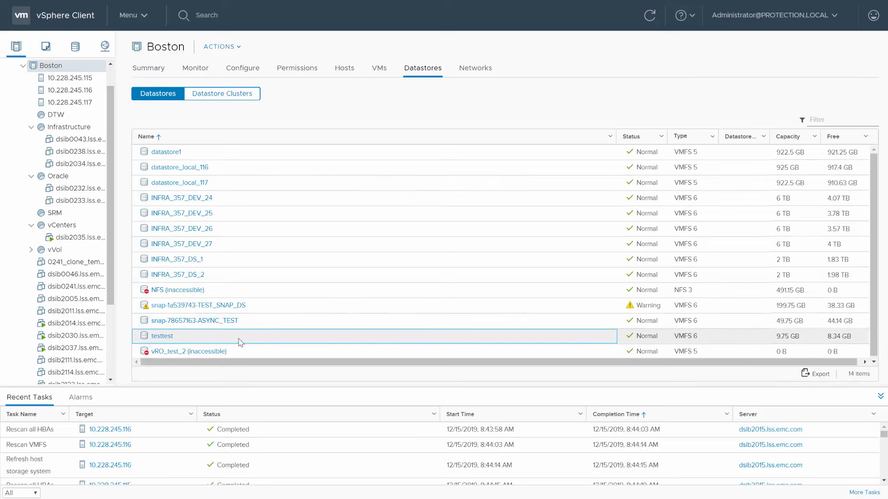
click(157, 337)
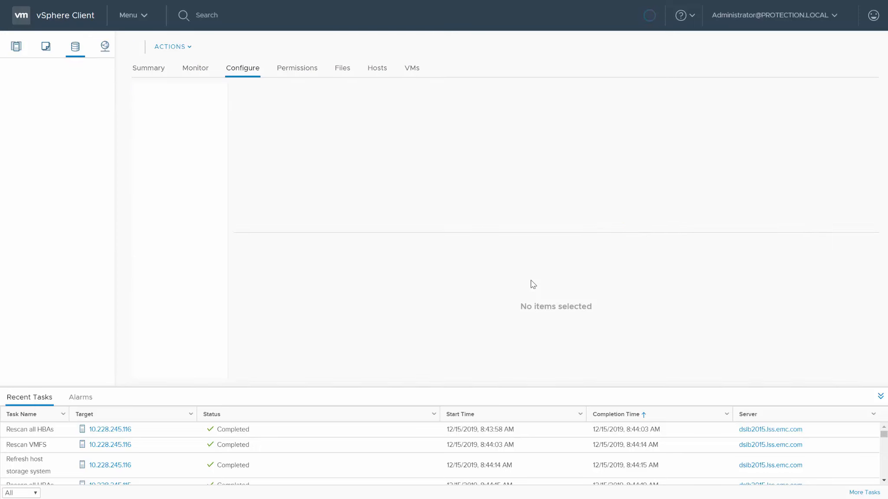